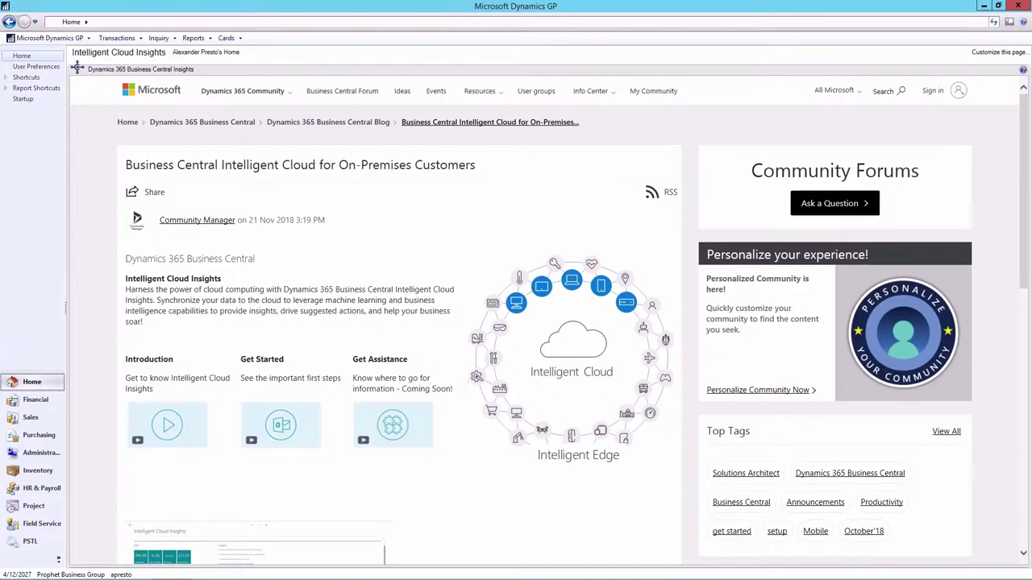
Step: Switch from the home page to the Purchasing area page in the navigation pane
{"action": "left_click", "coordinate": [42, 441]}
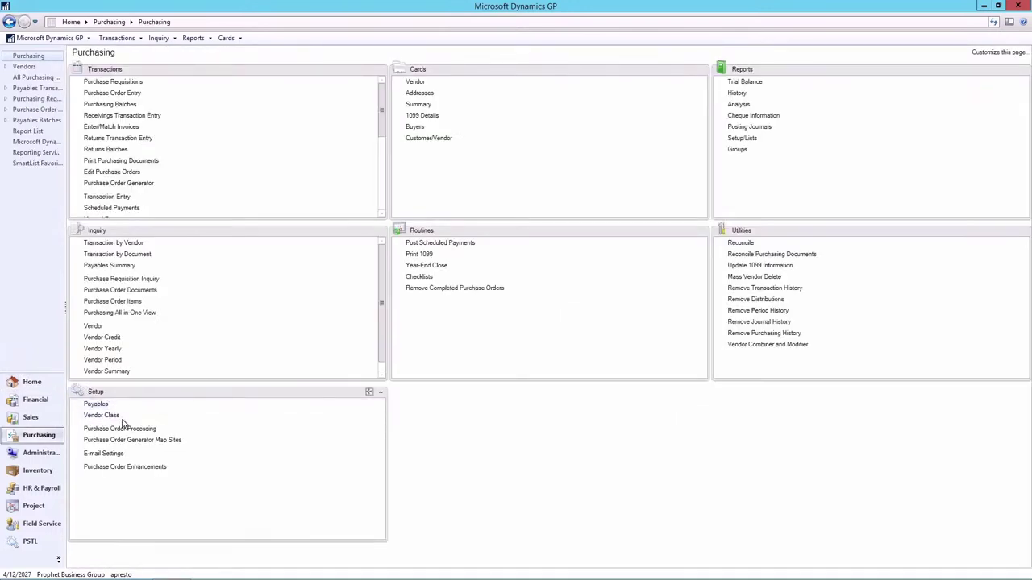
Step: Open Vendor Class Setup, showing class USA-US-I (U.S. Vendors - Inventory) with Net 30 terms
{"action": "left_click", "coordinate": [103, 415]}
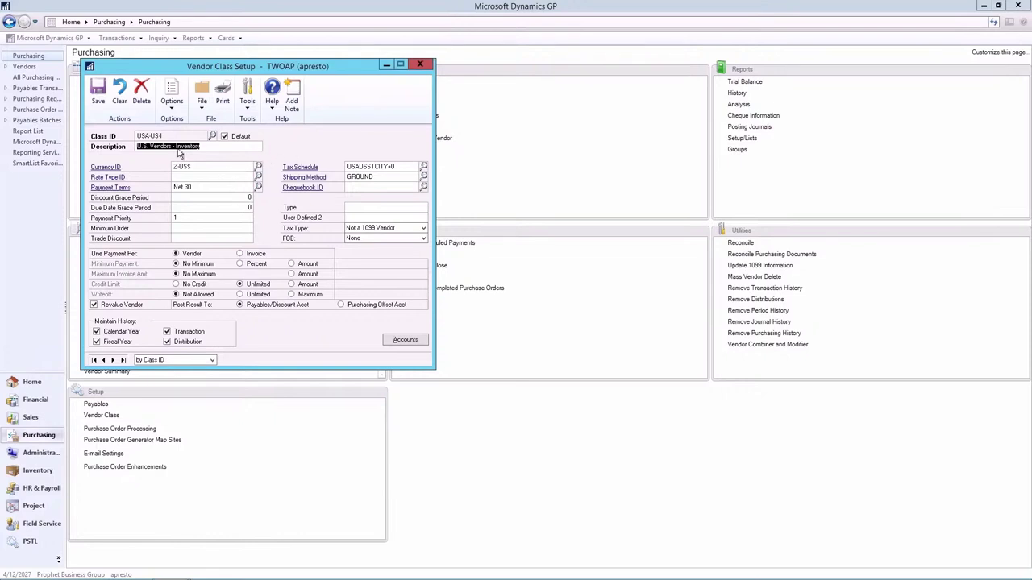
Step: Set class USA-US-I's payment terms to Prepayment, save, and roll the change down to its vendors
{"action": "left_click", "coordinate": [258, 186]}
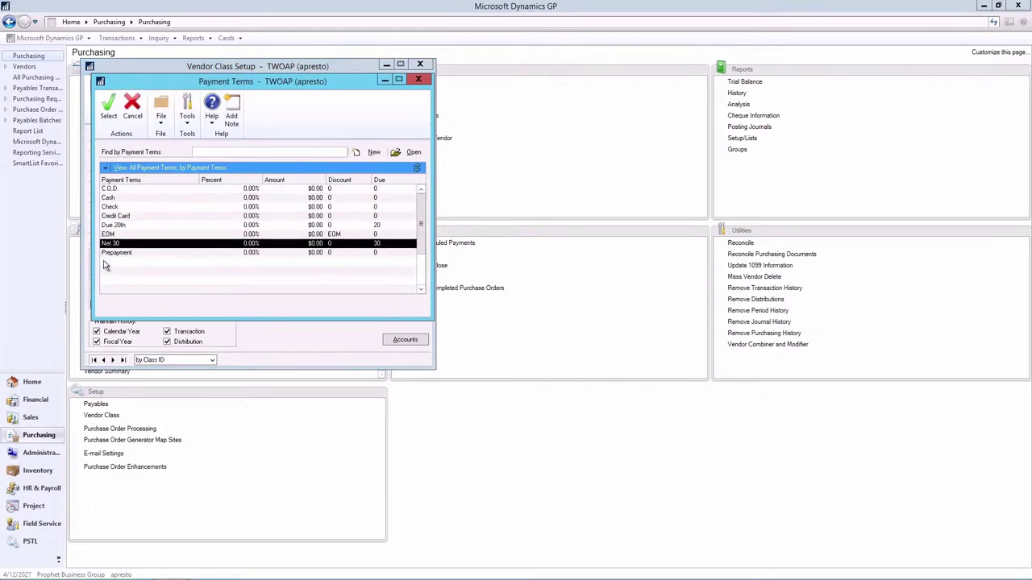
{"action": "double_click", "coordinate": [111, 251]}
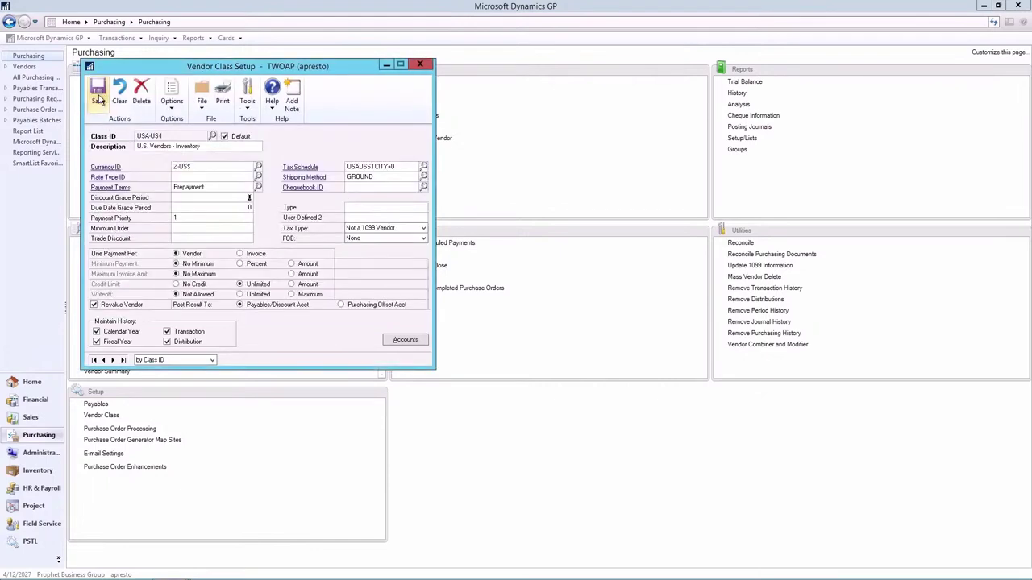
{"action": "left_click", "coordinate": [99, 98]}
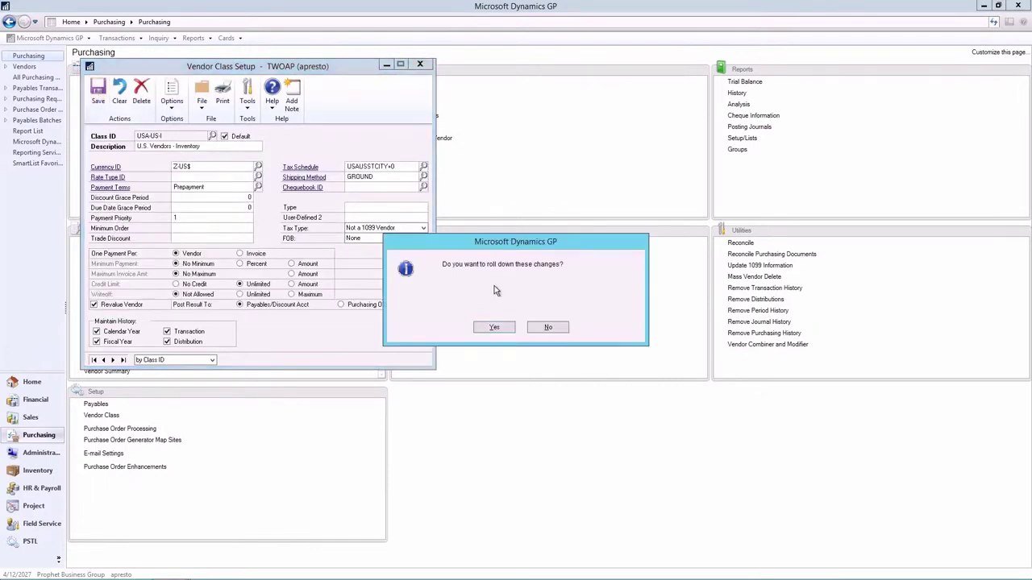
{"action": "left_click", "coordinate": [494, 329]}
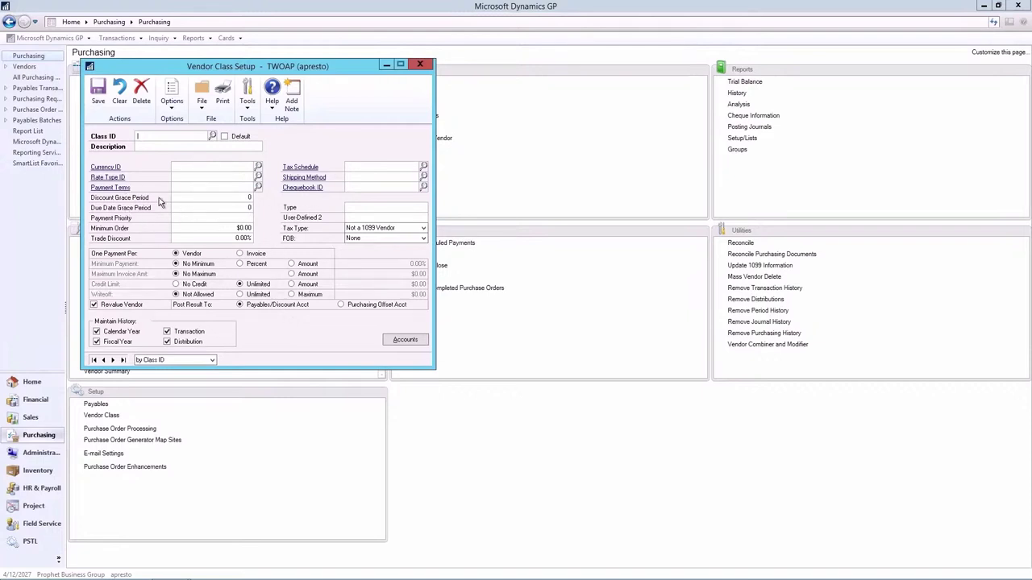
Step: Reload vendor class USA-US-I from the Class ID lookup to check it shows Prepayment
{"action": "left_click", "coordinate": [212, 136]}
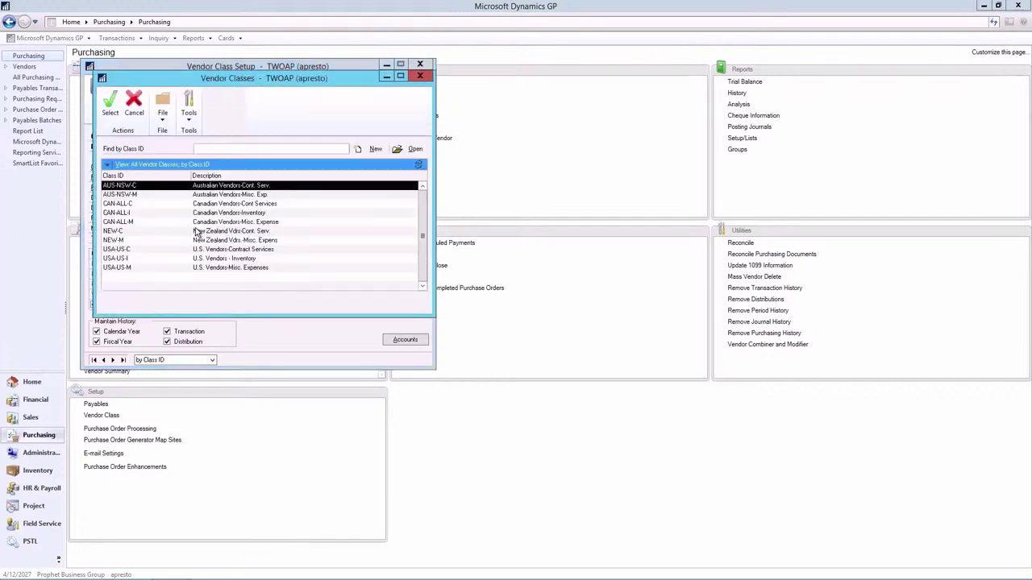
{"action": "left_click", "coordinate": [126, 260]}
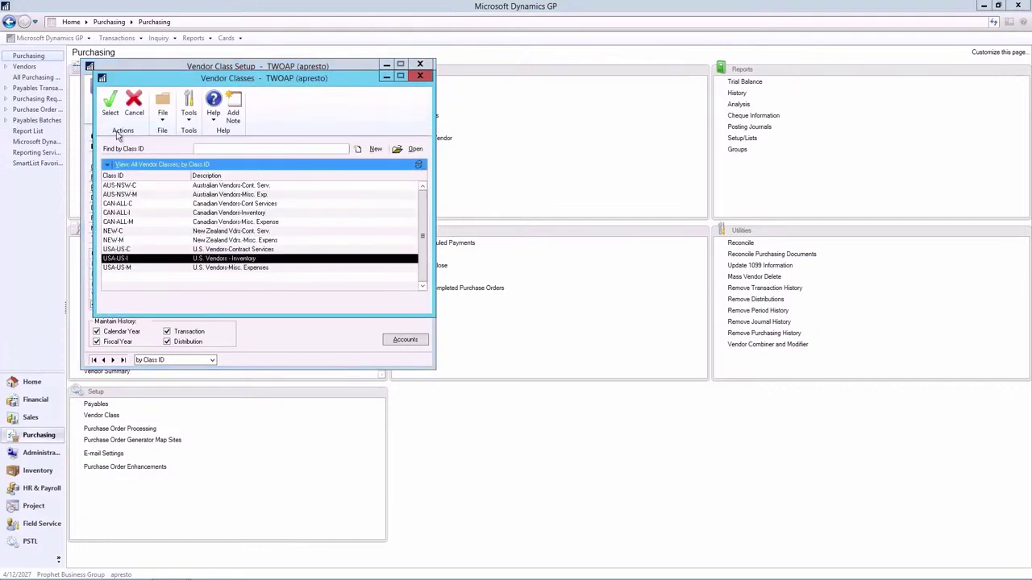
{"action": "left_click", "coordinate": [109, 101]}
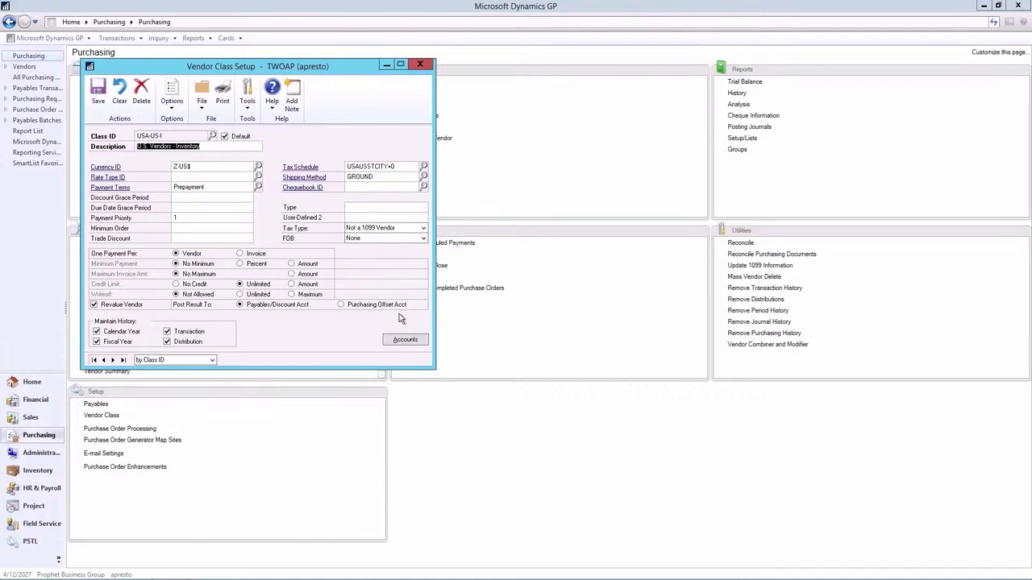
Step: Inspect the class's default posting accounts in Account Entry, accept them, and close Vendor Class Setup
{"action": "left_click", "coordinate": [405, 340]}
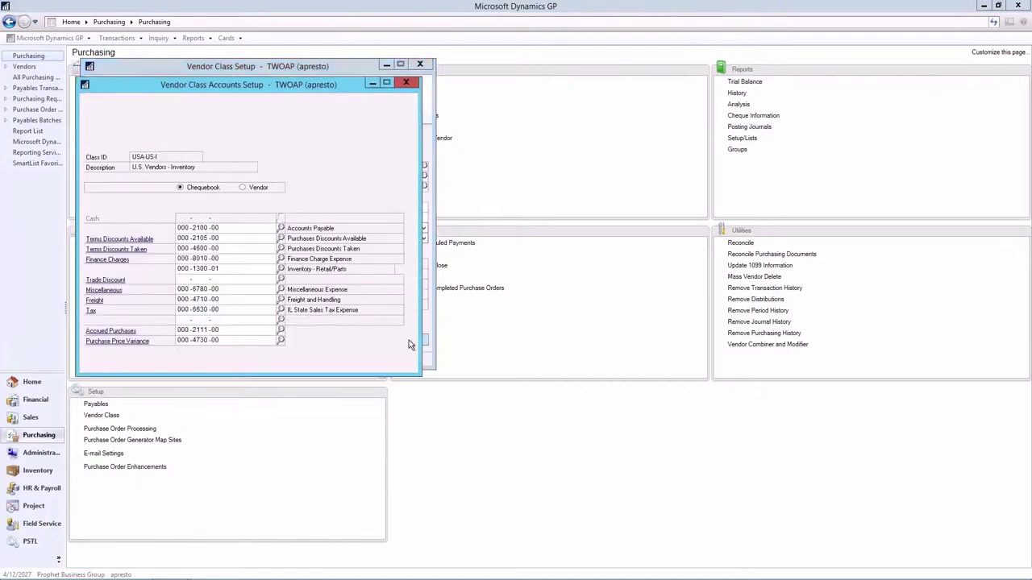
{"action": "left_click", "coordinate": [408, 340]}
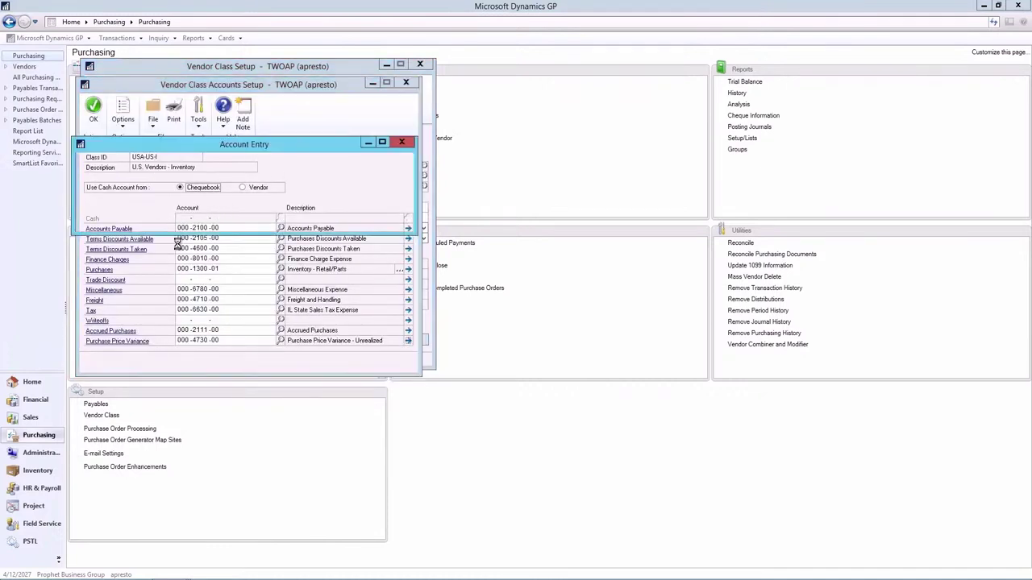
{"action": "left_click", "coordinate": [404, 144]}
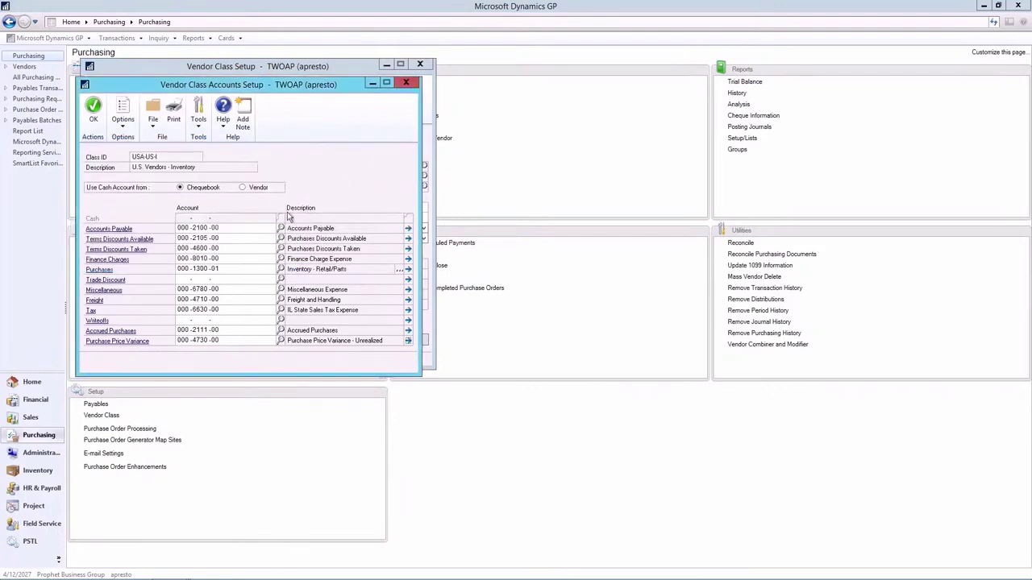
{"action": "left_click_drag", "start_coordinate": [391, 84], "coordinate": [722, 74]}
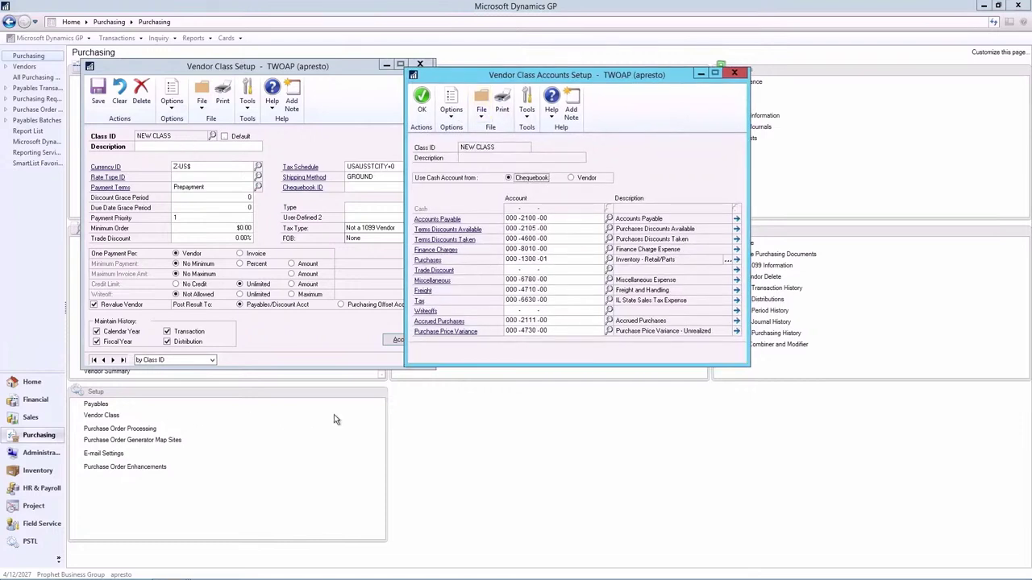
{"action": "left_click", "coordinate": [421, 104]}
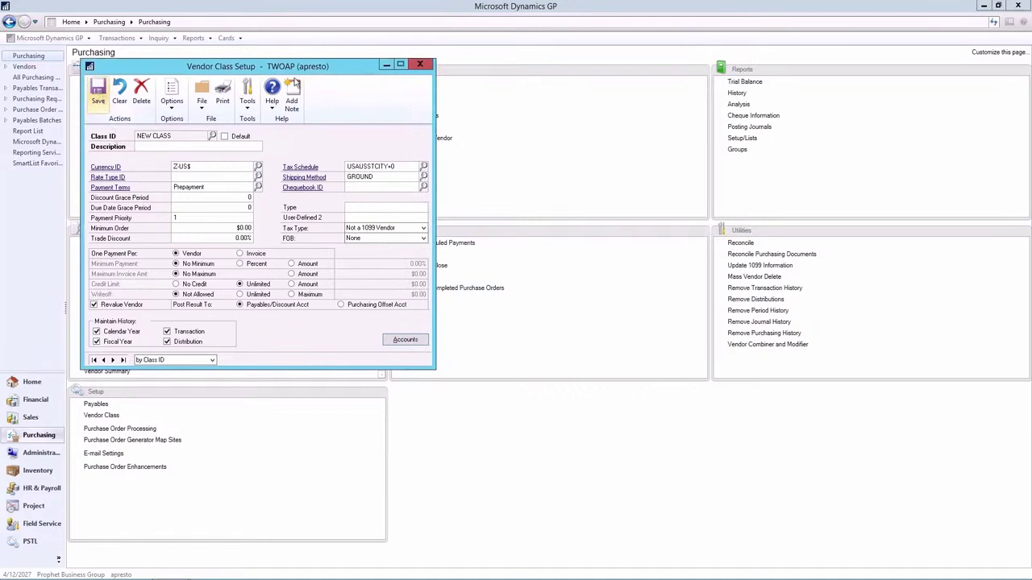
{"action": "left_click", "coordinate": [419, 65]}
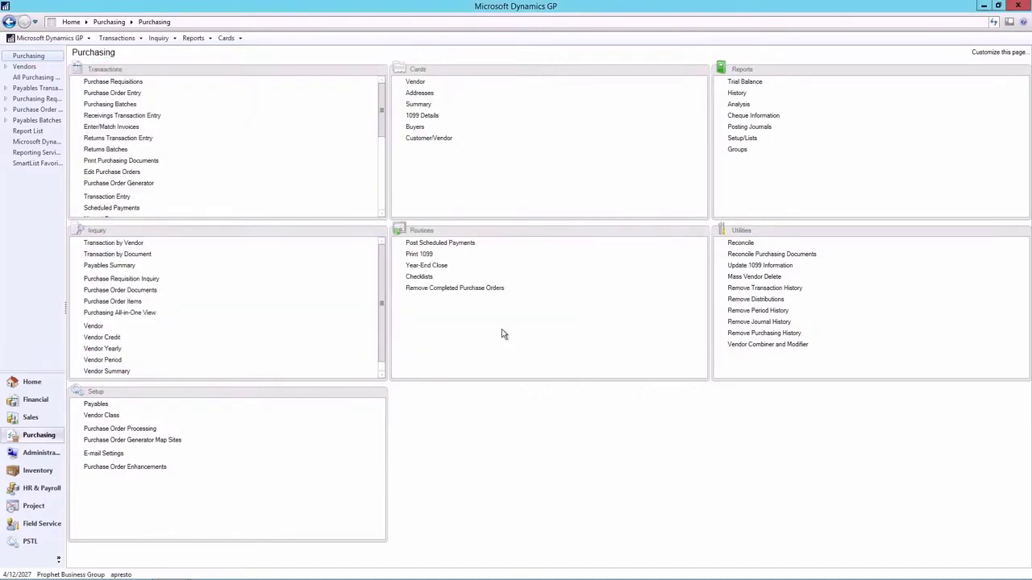
Step: Discard the unsaved vendor class and open a blank Vendor Maintenance card
{"action": "left_click", "coordinate": [512, 326]}
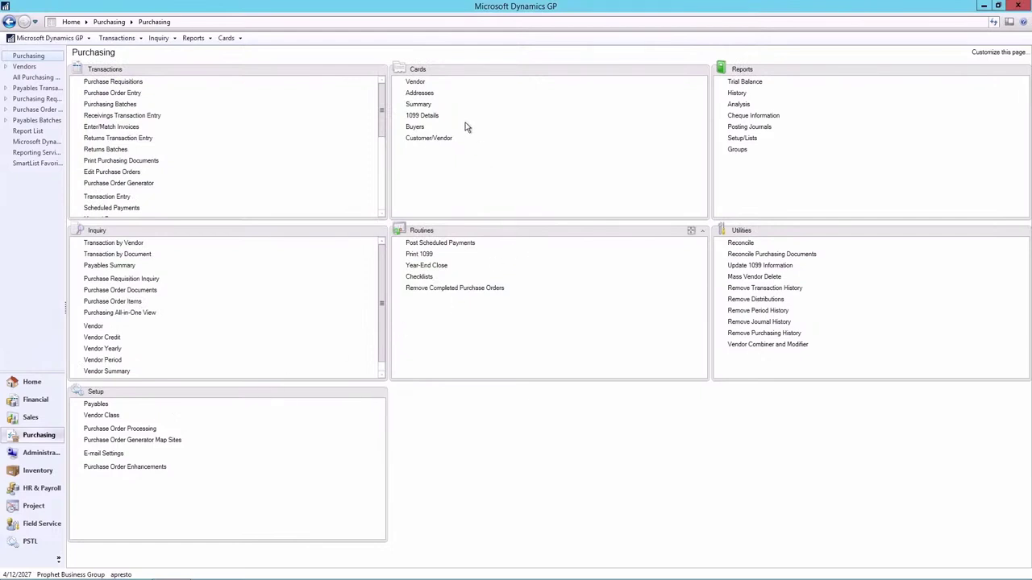
{"action": "left_click", "coordinate": [418, 83]}
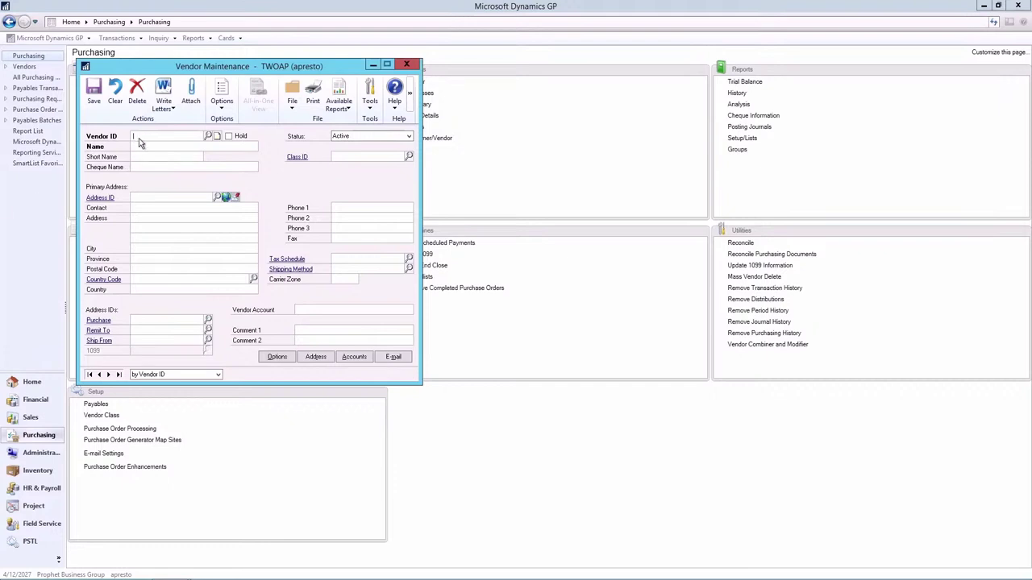
Step: Enter vendor ID JOHNSON0001, name Johnson Delivery Service and short name JDS
{"action": "type", "text": "JOH"}
{"action": "key", "text": "Down"}
{"action": "key", "text": "Tab"}
{"action": "type", "text": "Johnson Delivery Service"}
{"action": "key", "text": "Tab"}
{"action": "type", "text": "JDS"}
{"action": "key", "text": "Tab"}
{"action": "key", "text": "Tab"}
Step: Assign vendor class USA-US-I to the new vendor
{"action": "left_click", "coordinate": [394, 155]}
{"action": "left_click", "coordinate": [408, 158]}
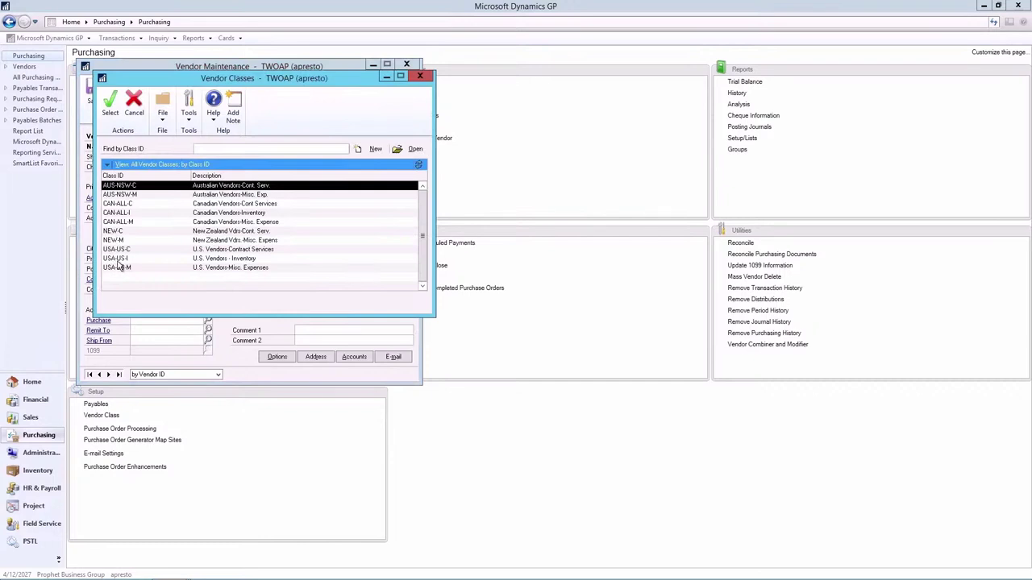
{"action": "double_click", "coordinate": [117, 258]}
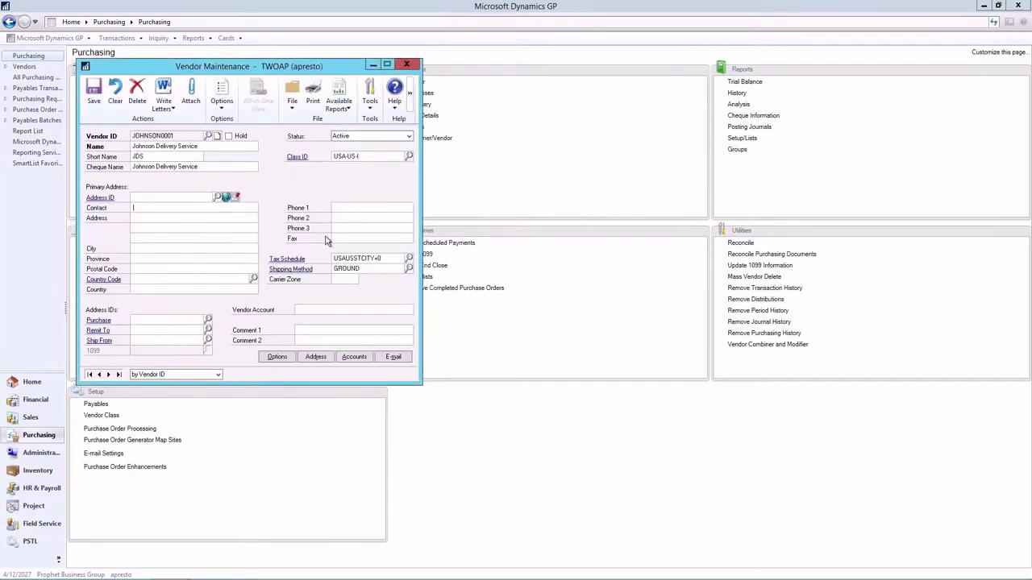
{"action": "left_click", "coordinate": [276, 357]}
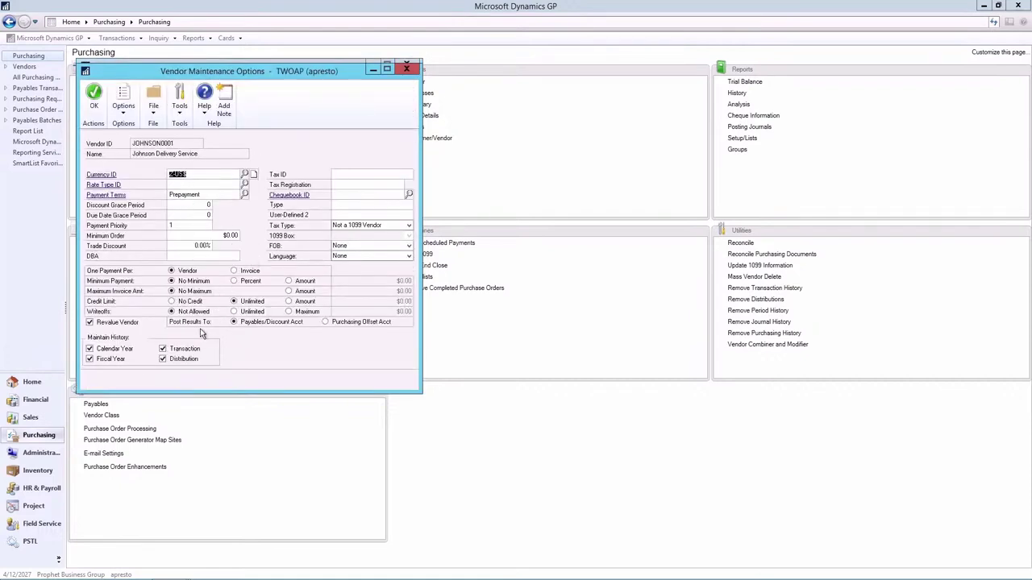
{"action": "left_click", "coordinate": [93, 95]}
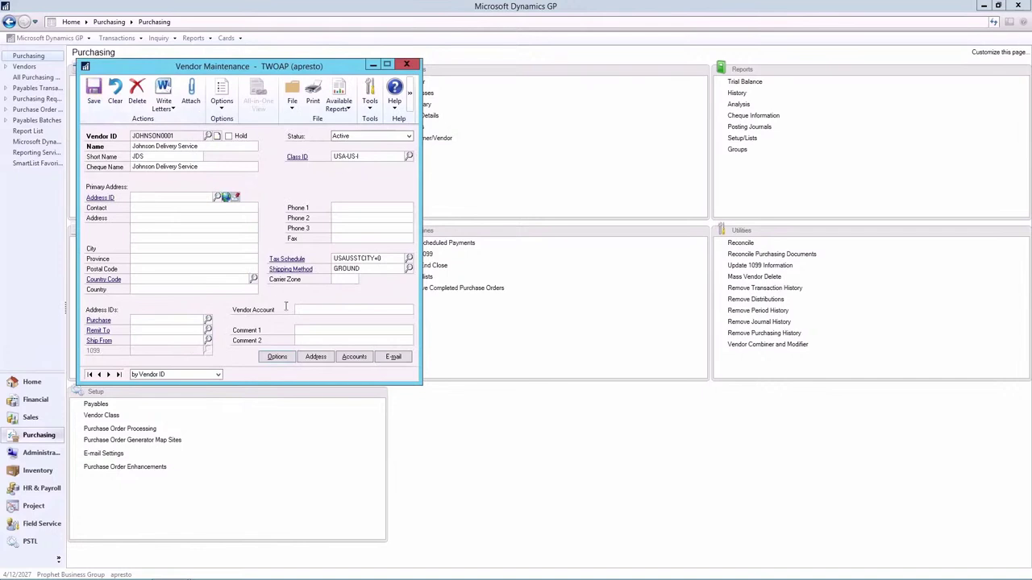
{"action": "left_click", "coordinate": [353, 357]}
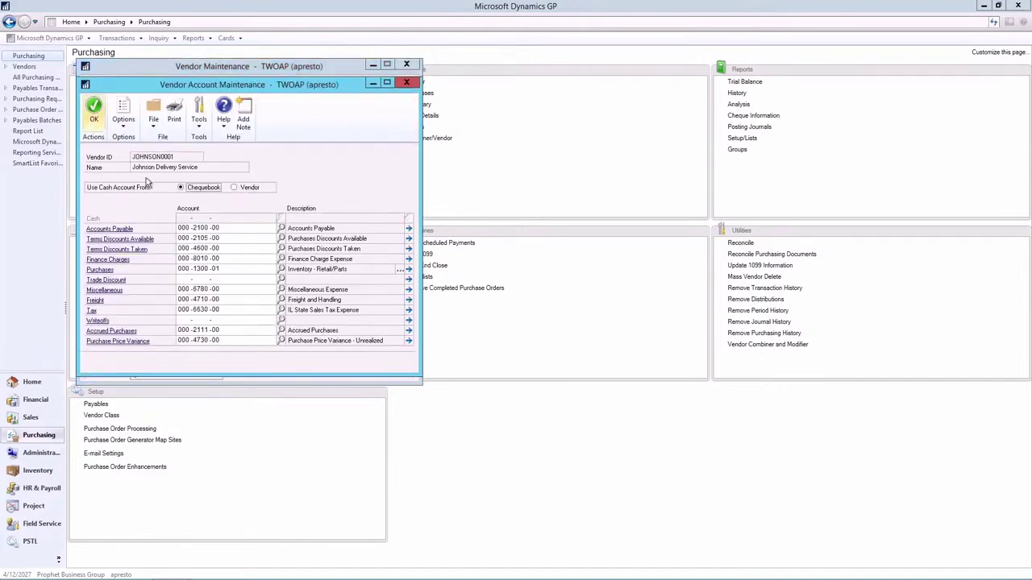
{"action": "left_click", "coordinate": [407, 83]}
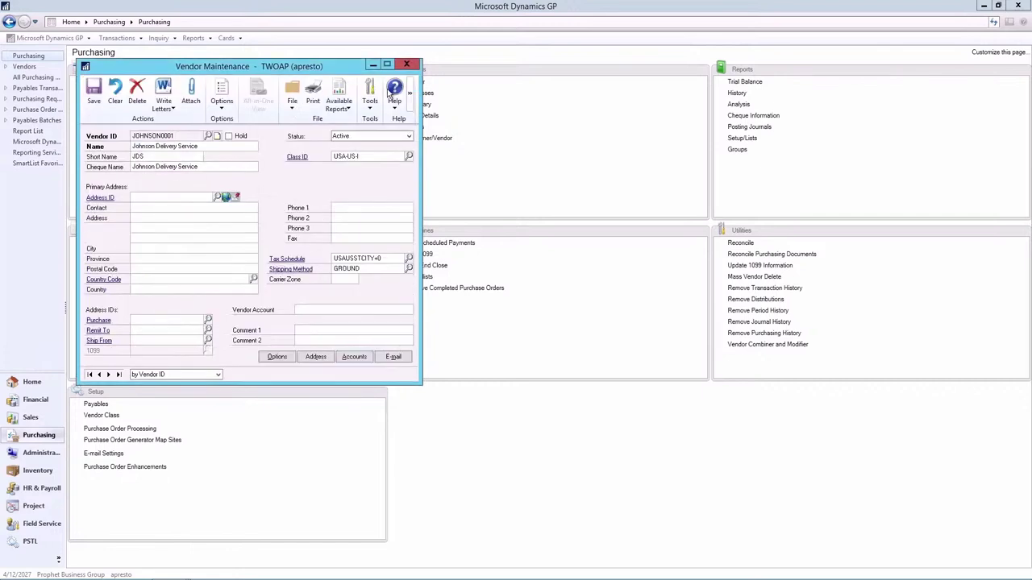
Step: Add primary address BILL-TO with the contact's name, street, city, province MB, postal code and phone
{"action": "left_click", "coordinate": [157, 200]}
{"action": "type", "text": "BILL-TO"}
{"action": "key", "text": "BackSpace"}
{"action": "key", "text": "Tab"}
{"action": "type", "text": "Winnipeg"}
{"action": "key", "text": "Tab"}
{"action": "type", "text": "MB"}
{"action": "key", "text": "Tab"}
{"action": "type", "text": "R"}
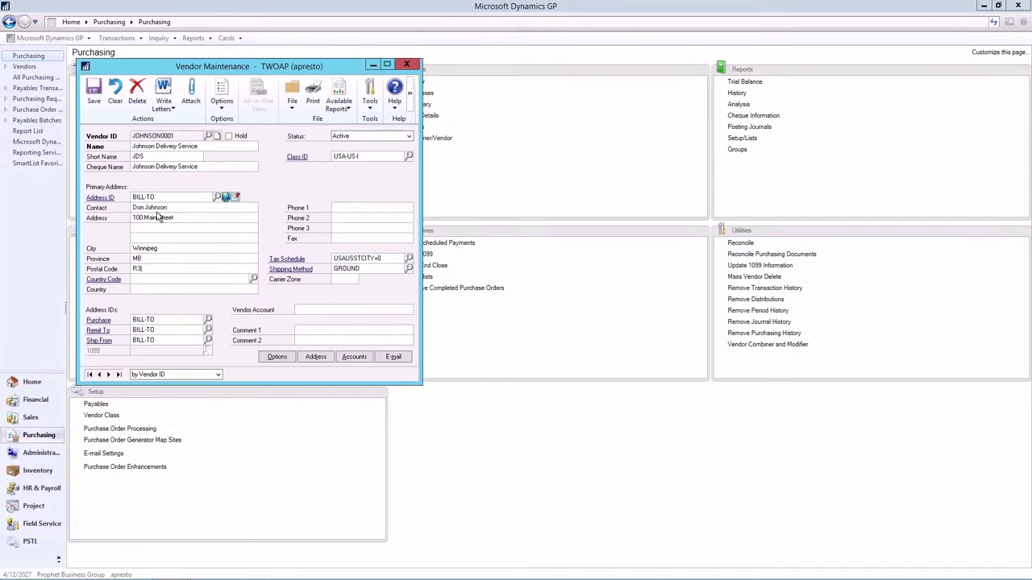
{"action": "type", "text": "3L 1S1"}
{"action": "type", "text": "Canada"}
{"action": "key", "text": "Tab"}
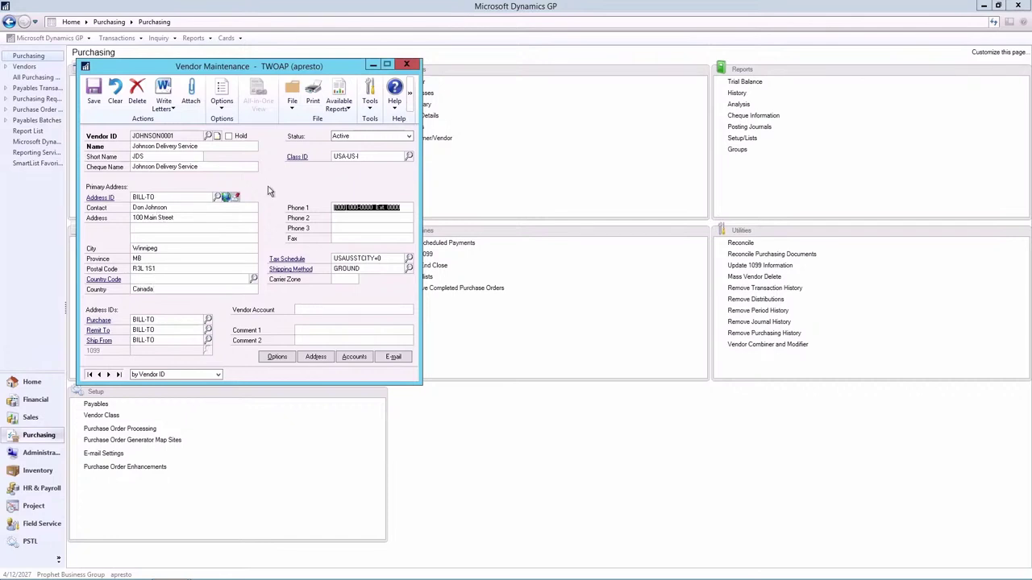
{"action": "type", "text": "2035551233"}
{"action": "key", "text": "Tab"}
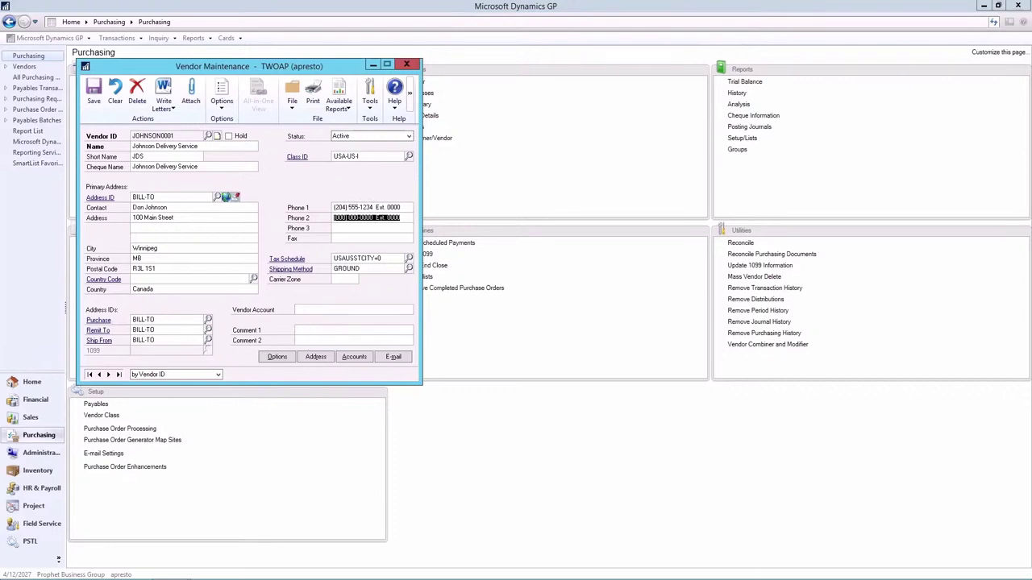
Step: Select the remit-to address ID so it can be replaced
{"action": "left_click", "coordinate": [155, 330]}
{"action": "key", "text": "Tab"}
{"action": "key", "text": "Tab"}
{"action": "key", "text": "Tab"}
{"action": "left_click", "coordinate": [173, 330]}
Step: Create remit-to address REMIT with its contact's name, street, city, province and postal code
{"action": "type", "text": "REMIT"}
{"action": "key", "text": "Tab"}
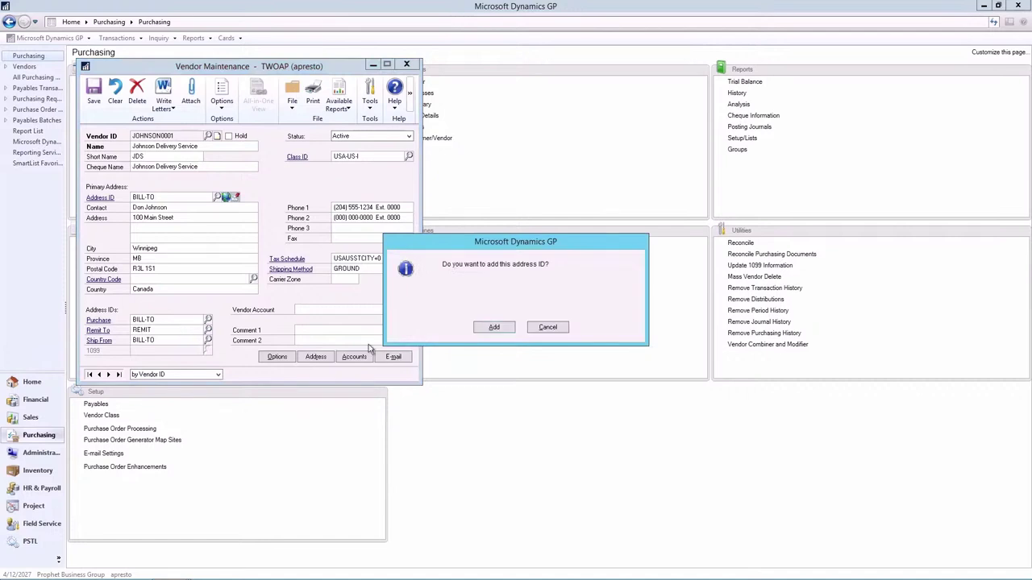
{"action": "left_click", "coordinate": [491, 328]}
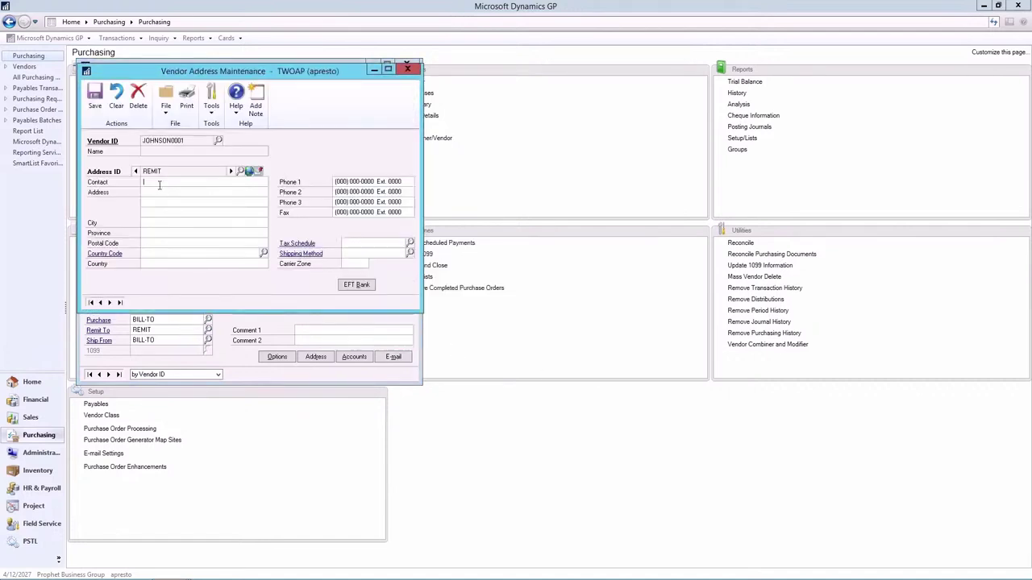
{"action": "type", "text": "Winnipeg"}
{"action": "key", "text": "Tab"}
{"action": "type", "text": "MB"}
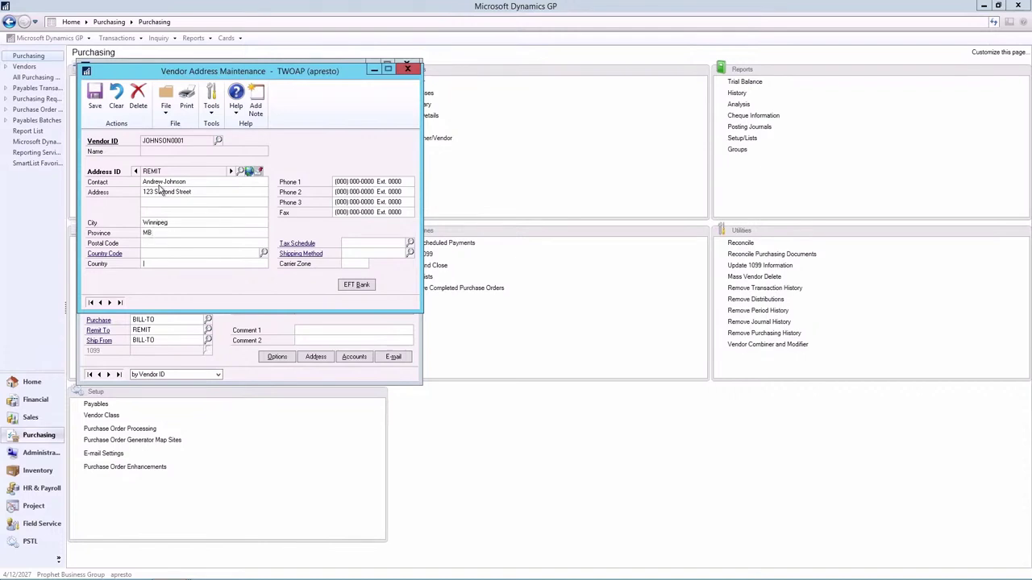
{"action": "type", "text": "R2R 0T5"}
Step: Give REMIT tax schedule CANGSTINC-7 and LOCAL DELIVERY shipping, review EFT Bank, and save
{"action": "left_click", "coordinate": [410, 242]}
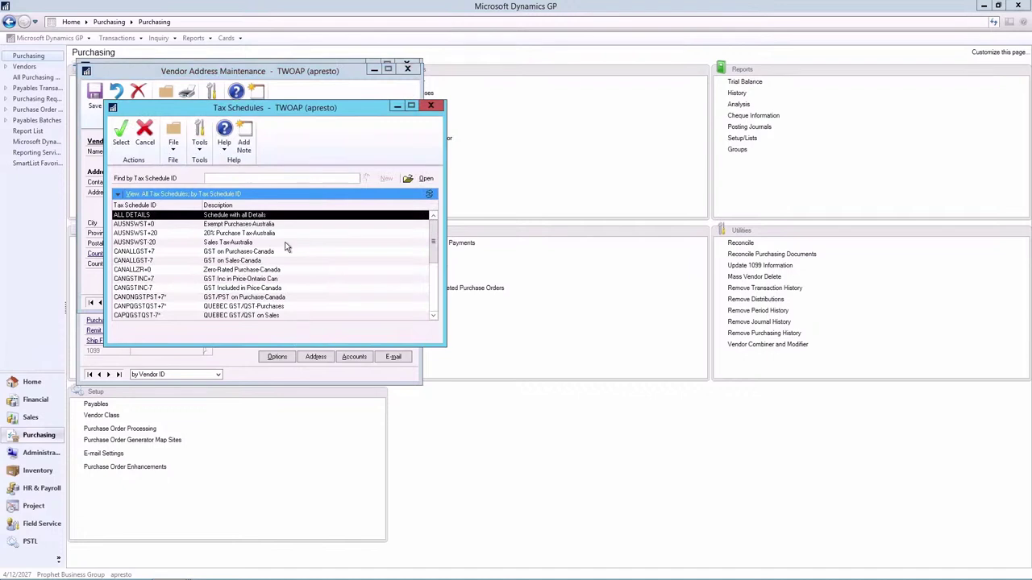
{"action": "double_click", "coordinate": [150, 289]}
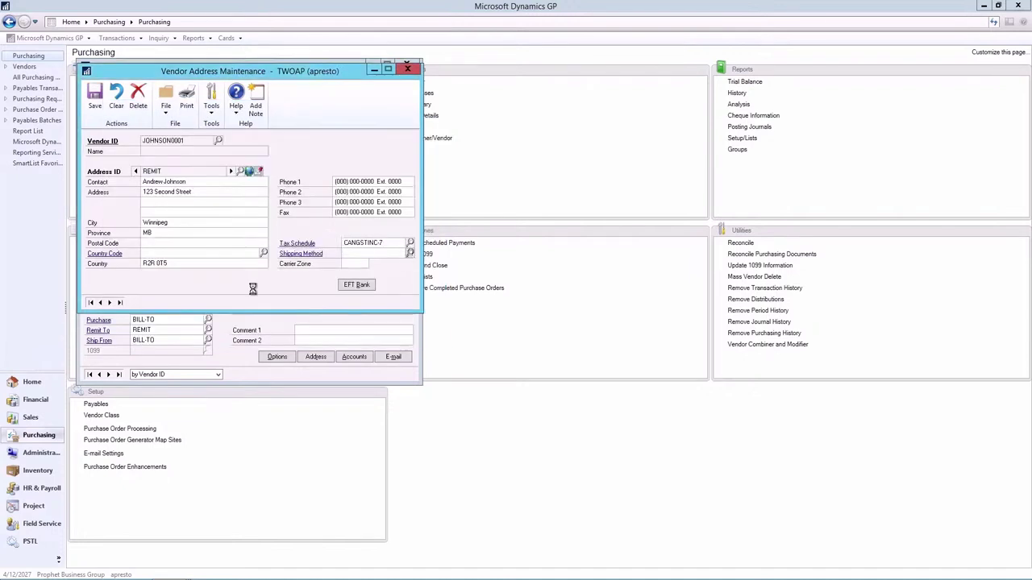
{"action": "left_click", "coordinate": [409, 253]}
{"action": "double_click", "coordinate": [109, 238]}
{"action": "left_click", "coordinate": [351, 286]}
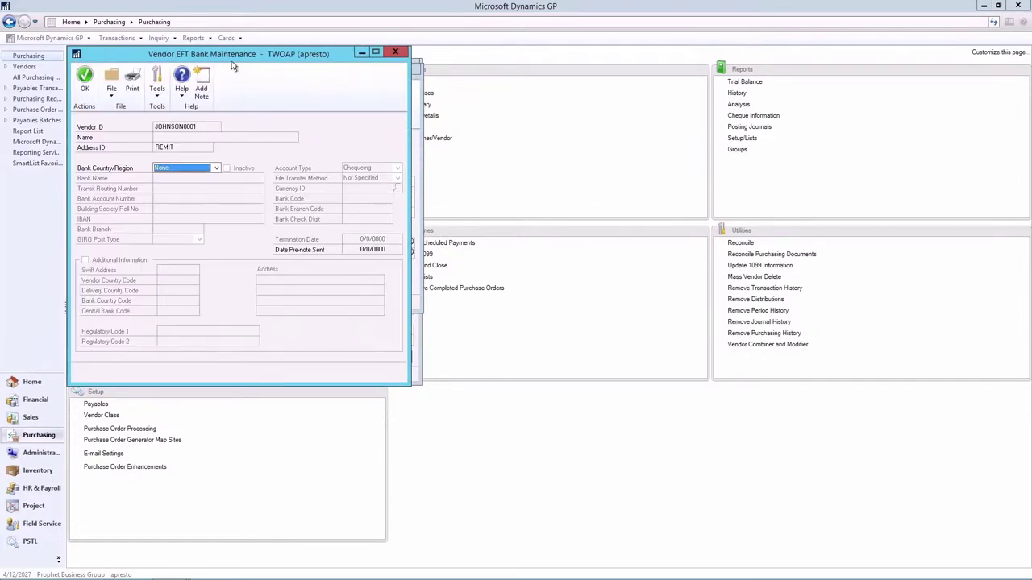
{"action": "left_click_drag", "start_coordinate": [231, 60], "coordinate": [590, 47]}
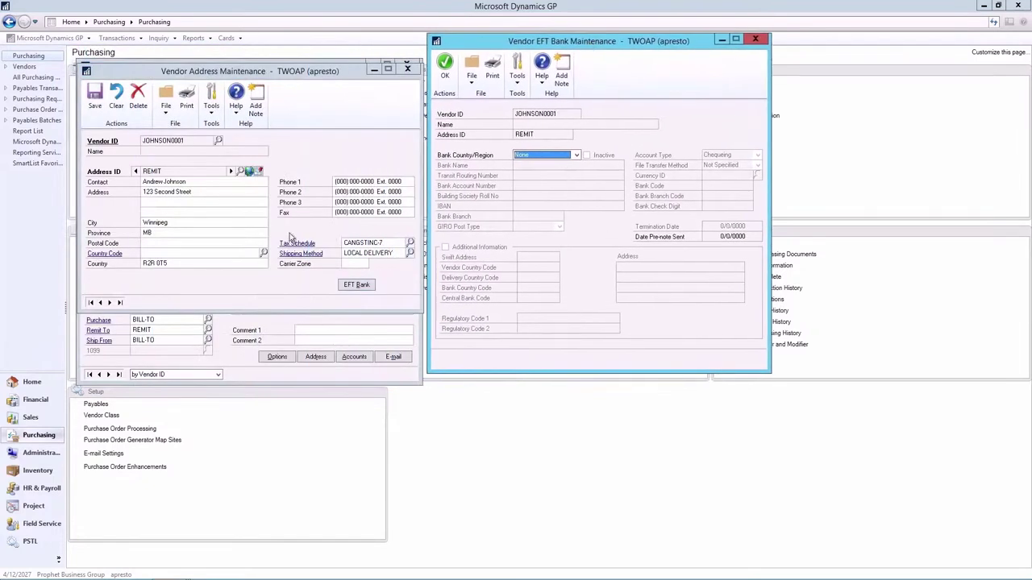
{"action": "left_click", "coordinate": [756, 40]}
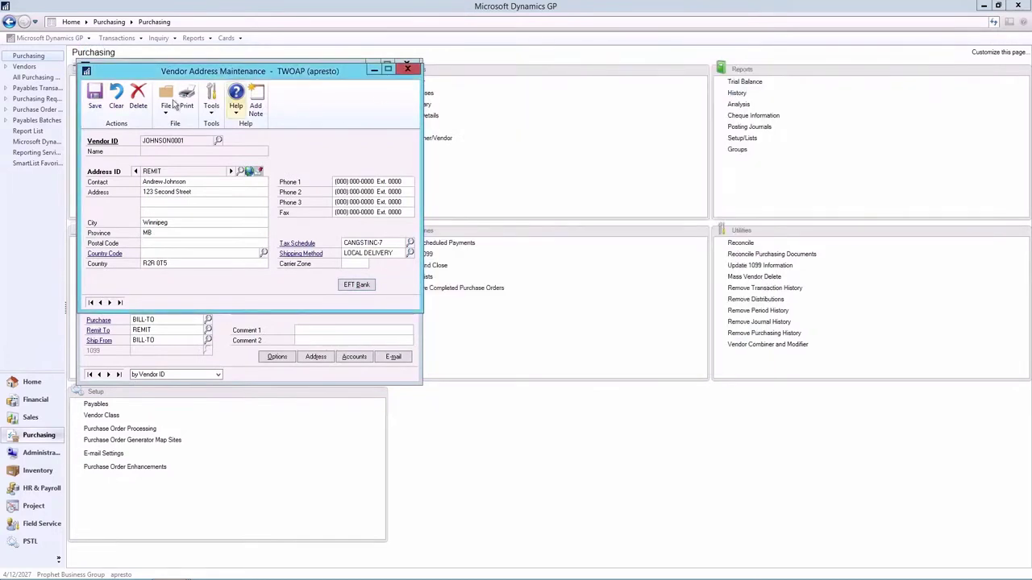
{"action": "left_click", "coordinate": [94, 97]}
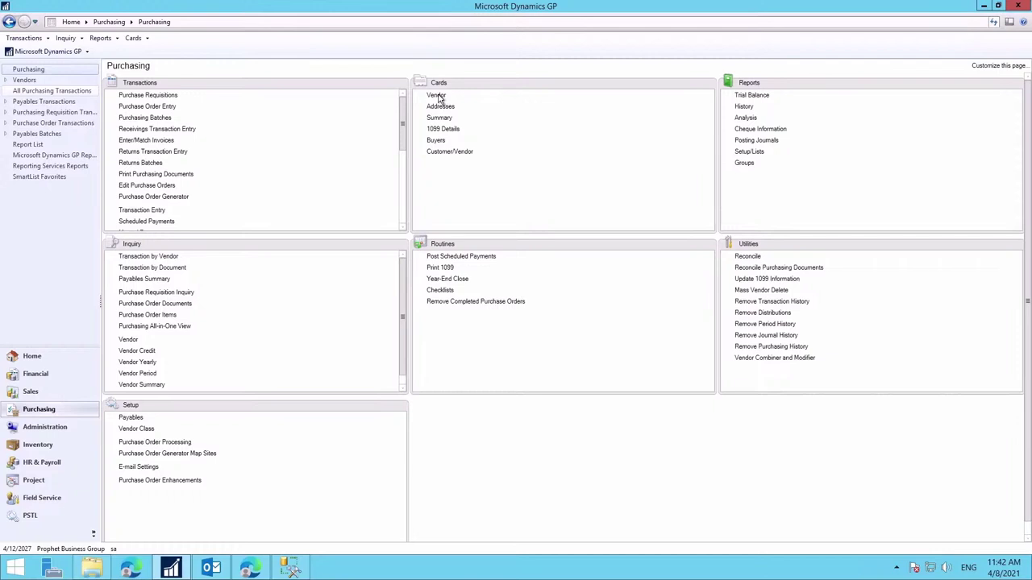
Step: Load vendor ACETRAVE0001, A Travel Company, on the vendor card and open its document attachments
{"action": "left_click", "coordinate": [436, 95]}
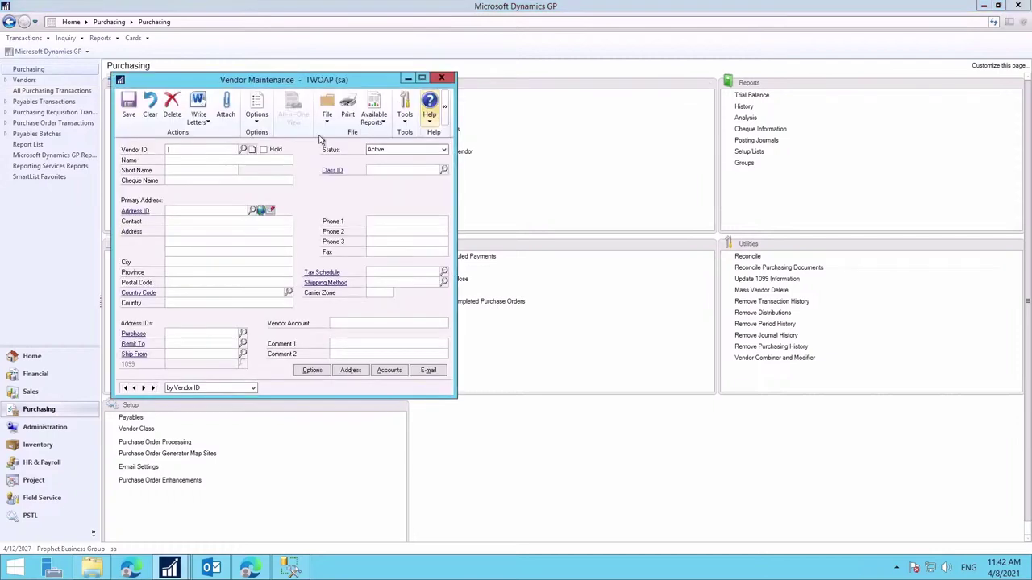
{"action": "left_click", "coordinate": [243, 149]}
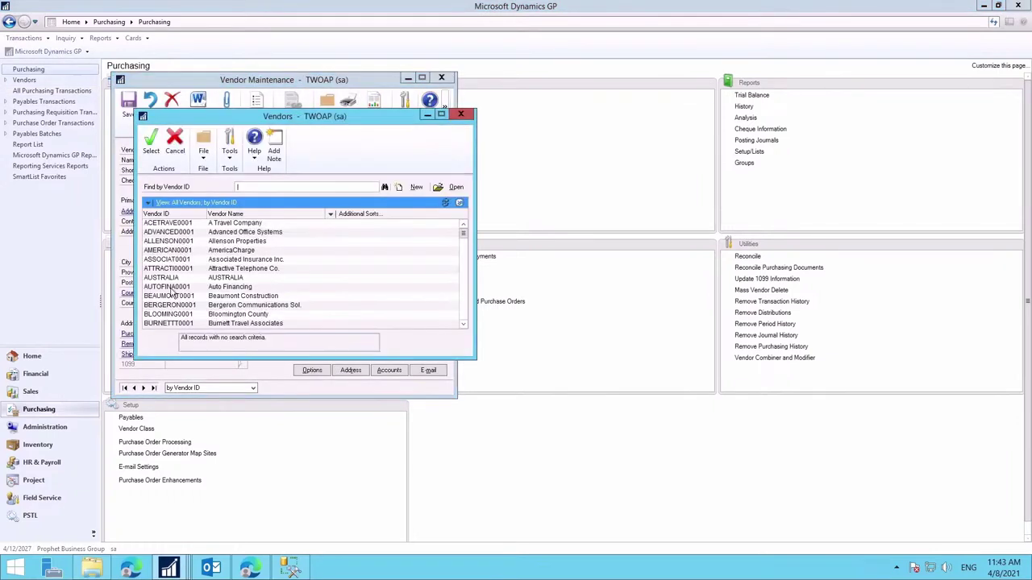
{"action": "double_click", "coordinate": [166, 224]}
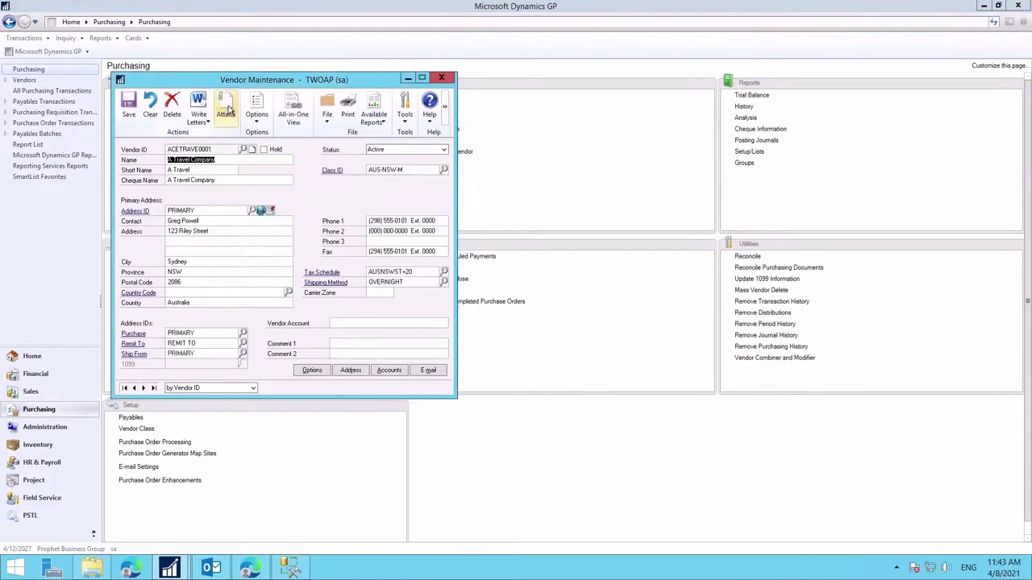
{"action": "left_click", "coordinate": [226, 110]}
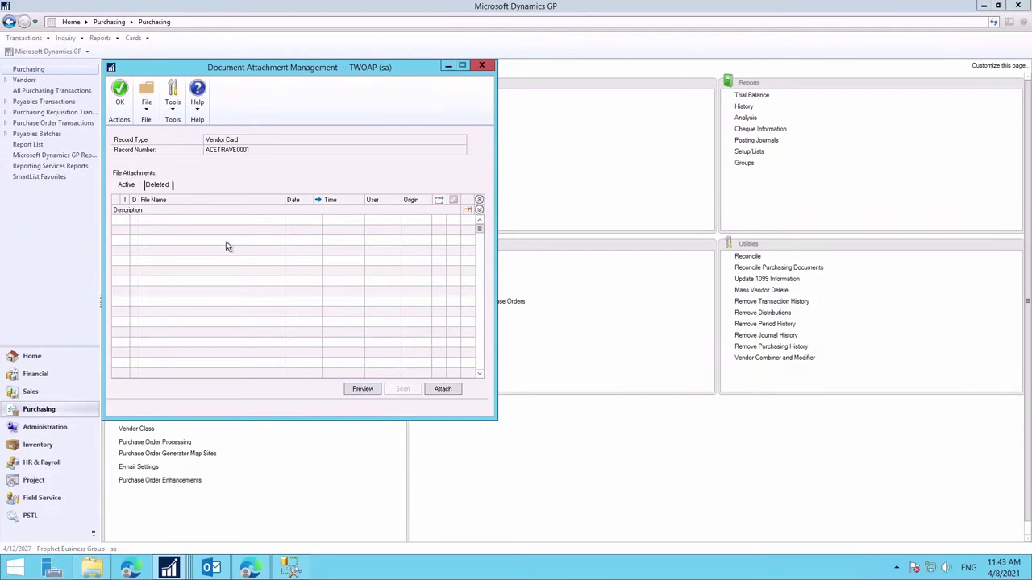
Step: Attach Contract.pdf from the Doc Attach folder to vendor card ACETRAVE0001
{"action": "left_click", "coordinate": [449, 391]}
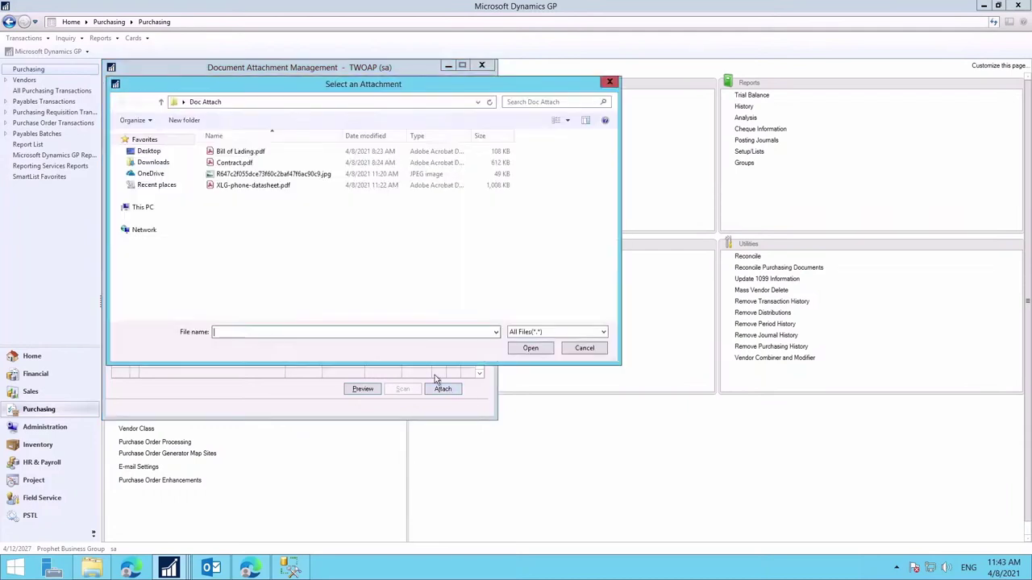
{"action": "left_click", "coordinate": [238, 164]}
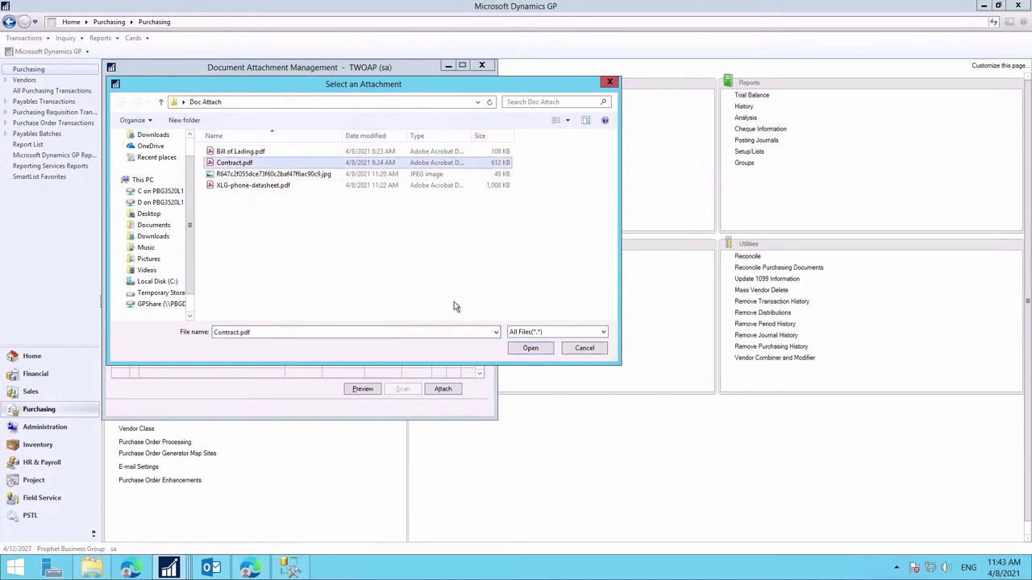
{"action": "left_click", "coordinate": [529, 349]}
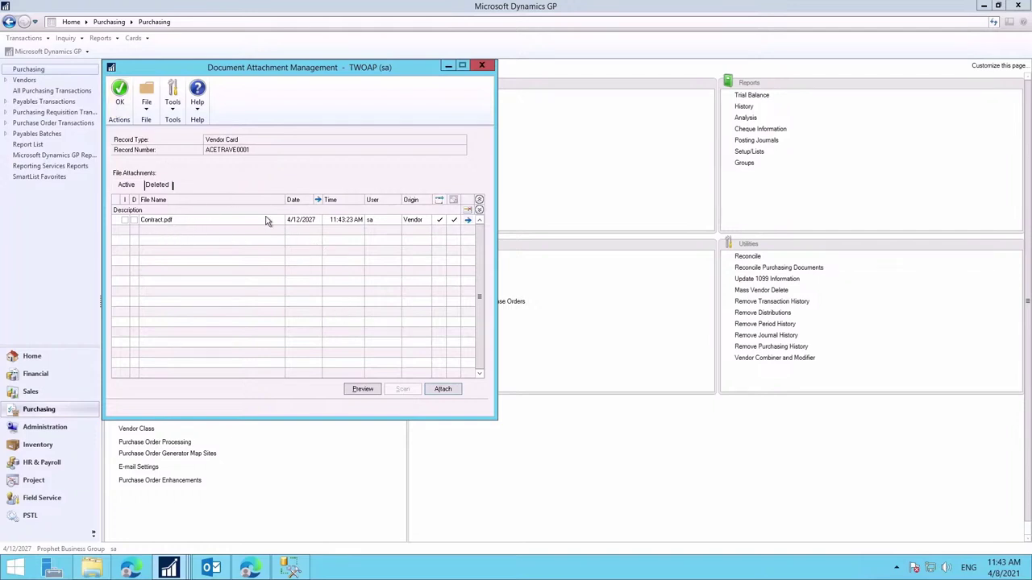
Step: Review the Contract.pdf attachment properties, then close the attachment windows back to the vendor card
{"action": "left_click", "coordinate": [468, 220]}
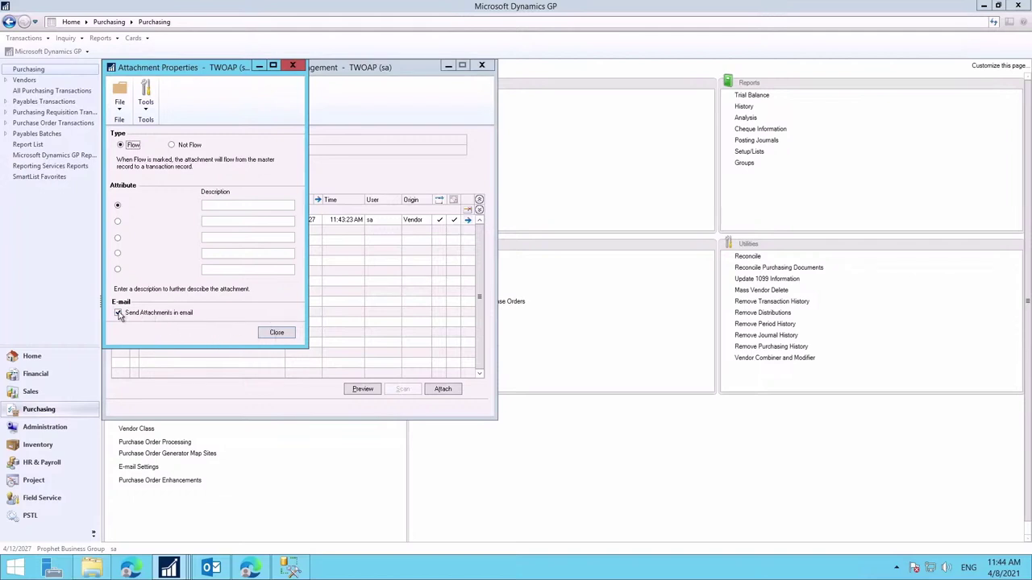
{"action": "left_click", "coordinate": [276, 333]}
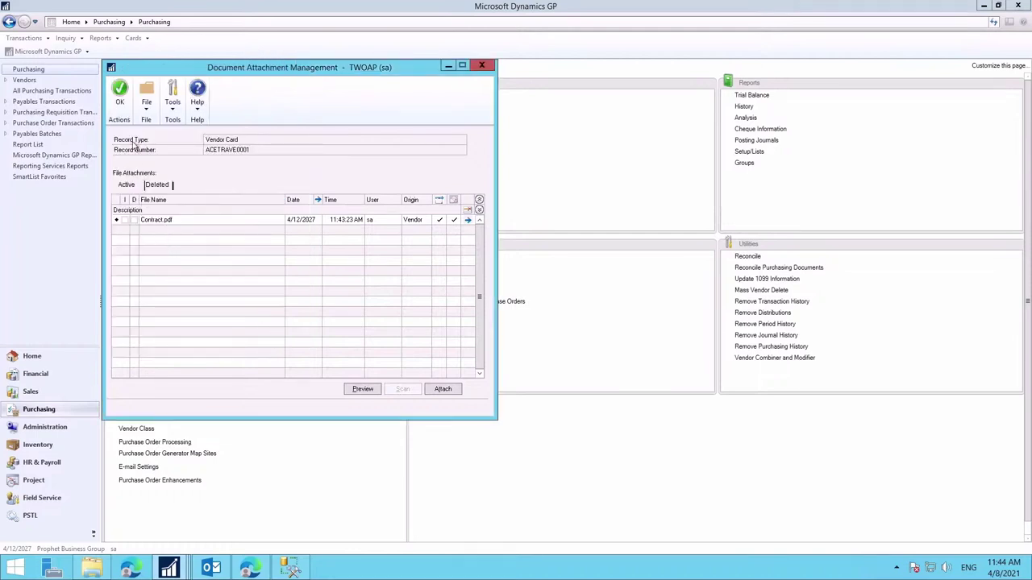
{"action": "left_click", "coordinate": [119, 105]}
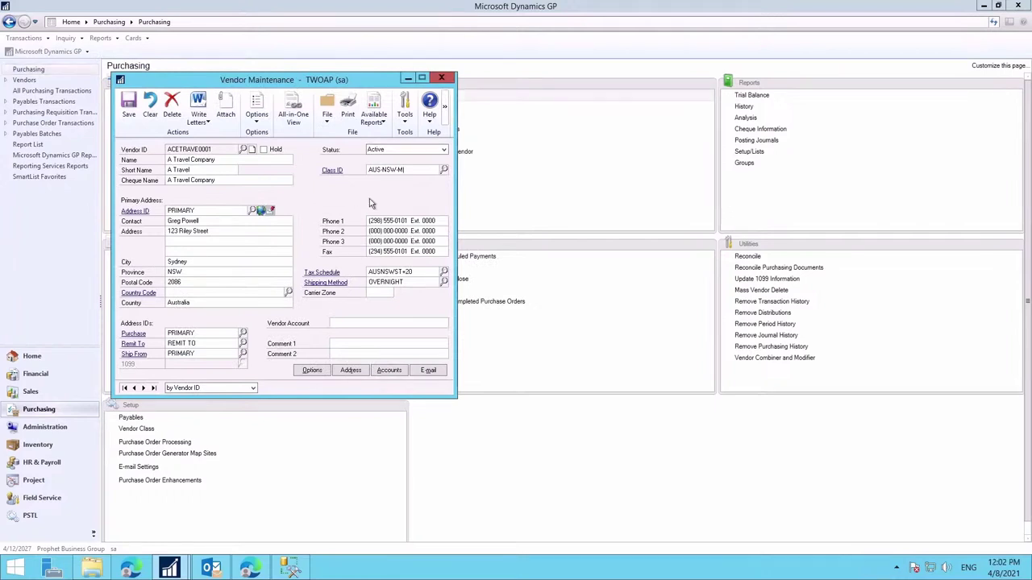
Step: Close the vendor card and start a new Standard purchase order for vendor ACETRAVE0001
{"action": "left_click", "coordinate": [439, 81]}
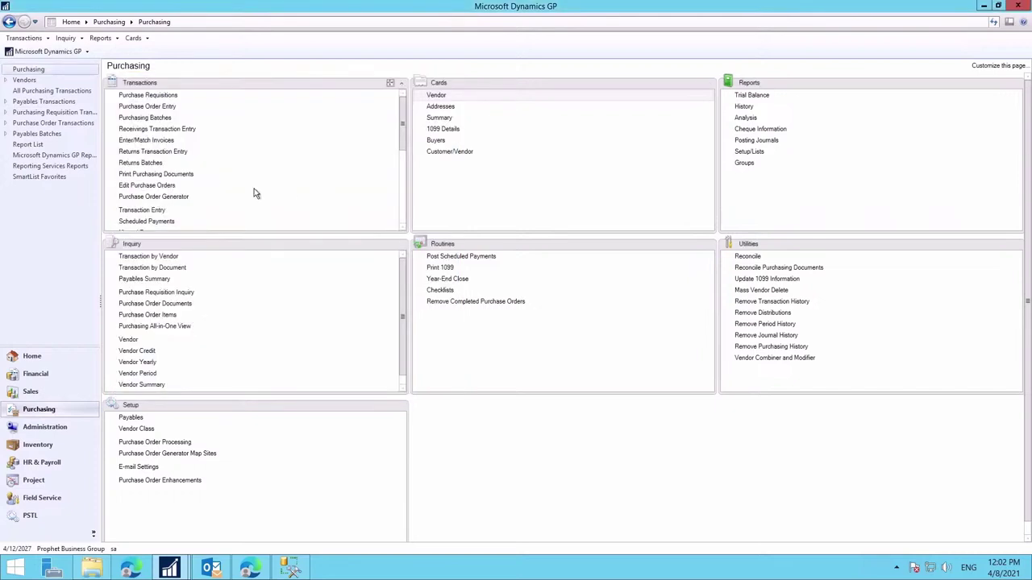
{"action": "left_click", "coordinate": [143, 106]}
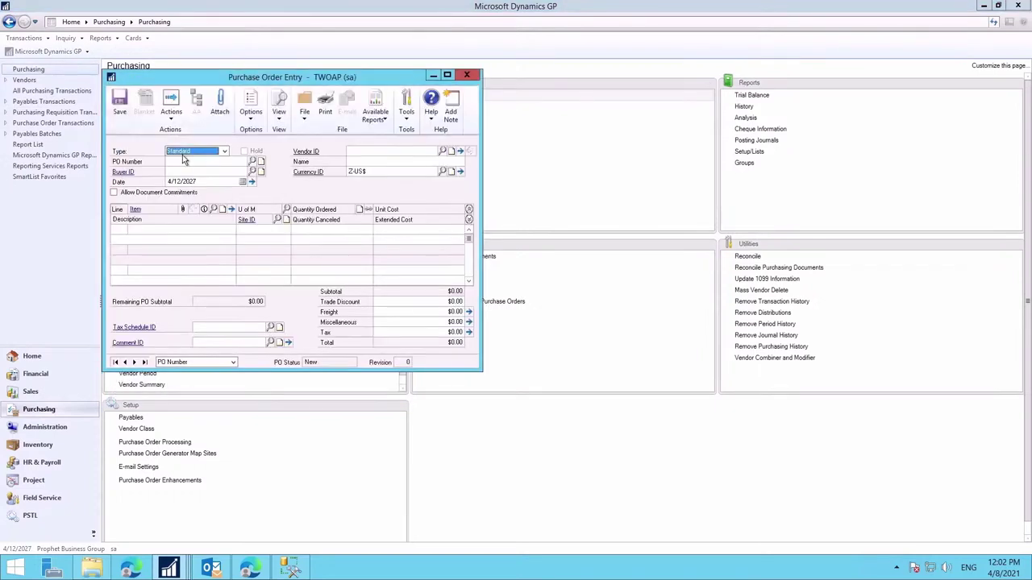
{"action": "key", "text": "Tab"}
{"action": "key", "text": "Tab"}
{"action": "key", "text": "Tab"}
{"action": "key", "text": "Tab"}
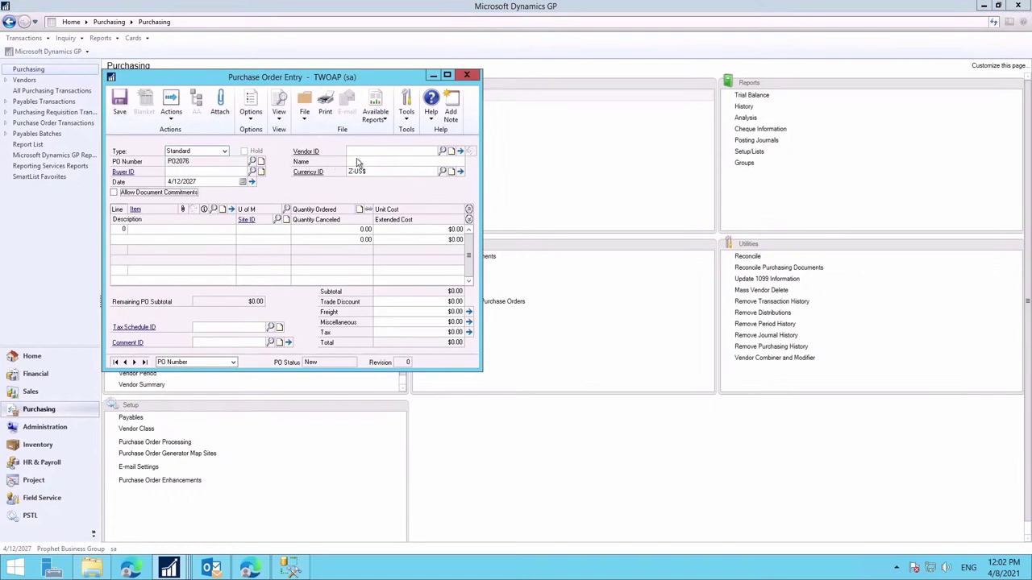
{"action": "left_click", "coordinate": [360, 152]}
{"action": "type", "text": "ace"}
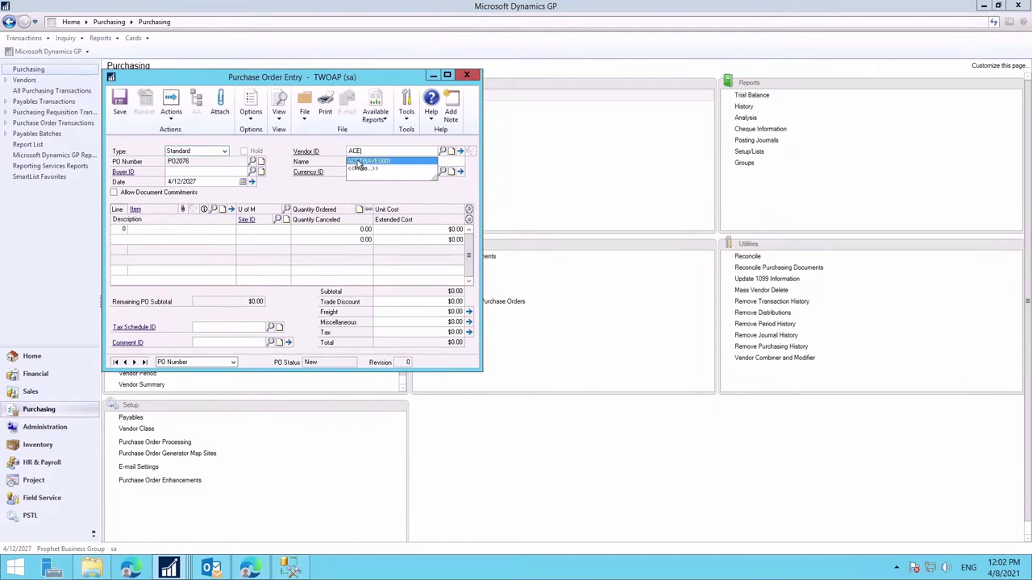
{"action": "key", "text": "Tab"}
Step: Add line item 100XLG with quantity 75 from site WAREHOUSE
{"action": "left_click", "coordinate": [163, 228]}
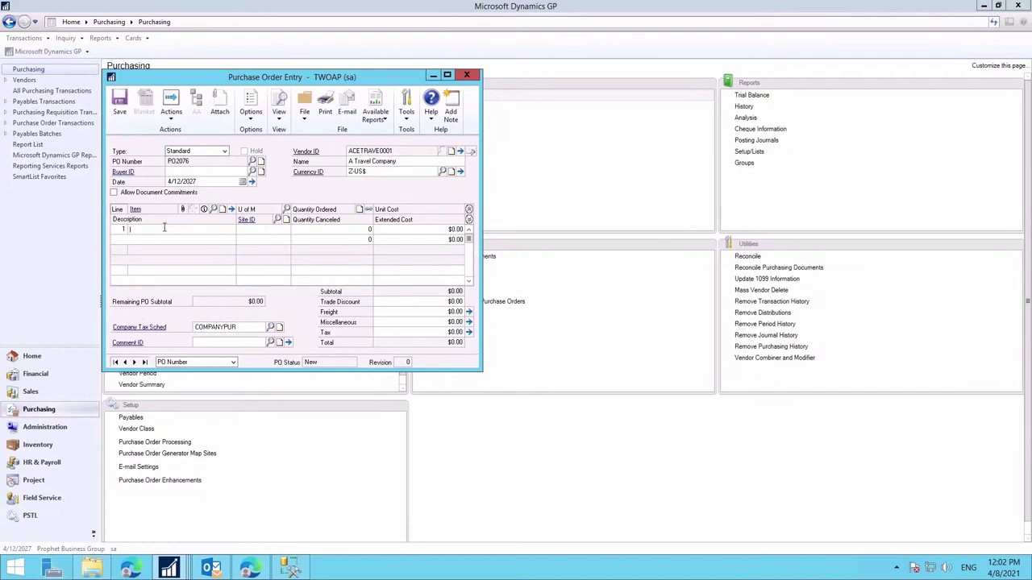
{"action": "type", "text": "100XLG"}
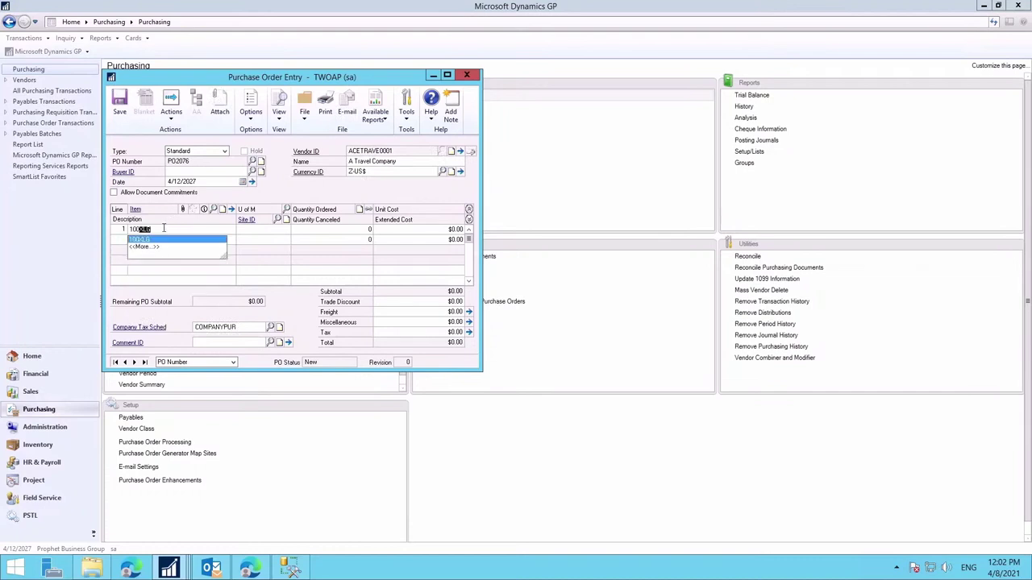
{"action": "left_click", "coordinate": [226, 241]}
{"action": "key", "text": "Tab"}
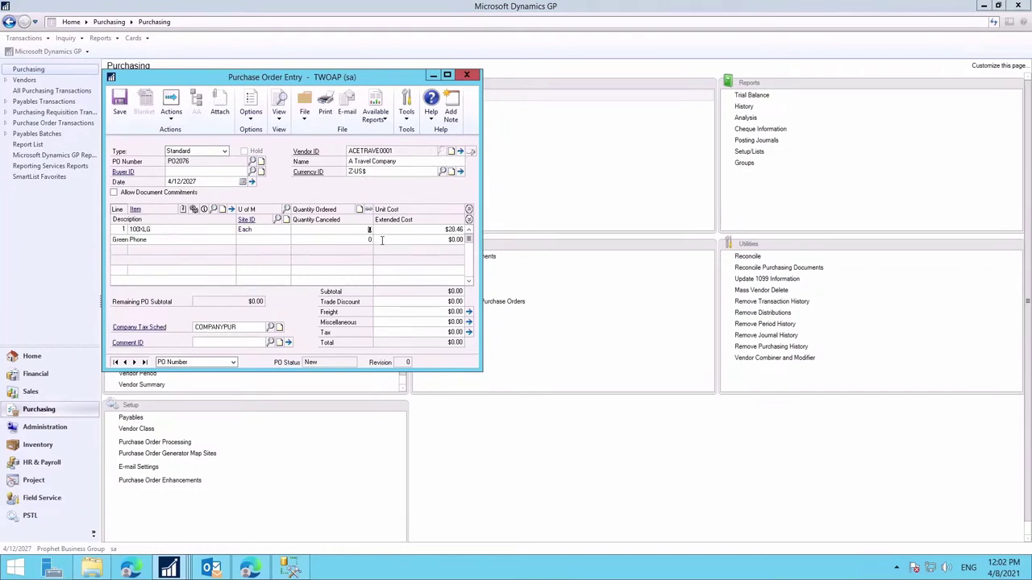
{"action": "type", "text": "75"}
{"action": "key", "text": "Tab"}
{"action": "key", "text": "Tab"}
{"action": "key", "text": "Tab"}
{"action": "type", "text": "WWI"}
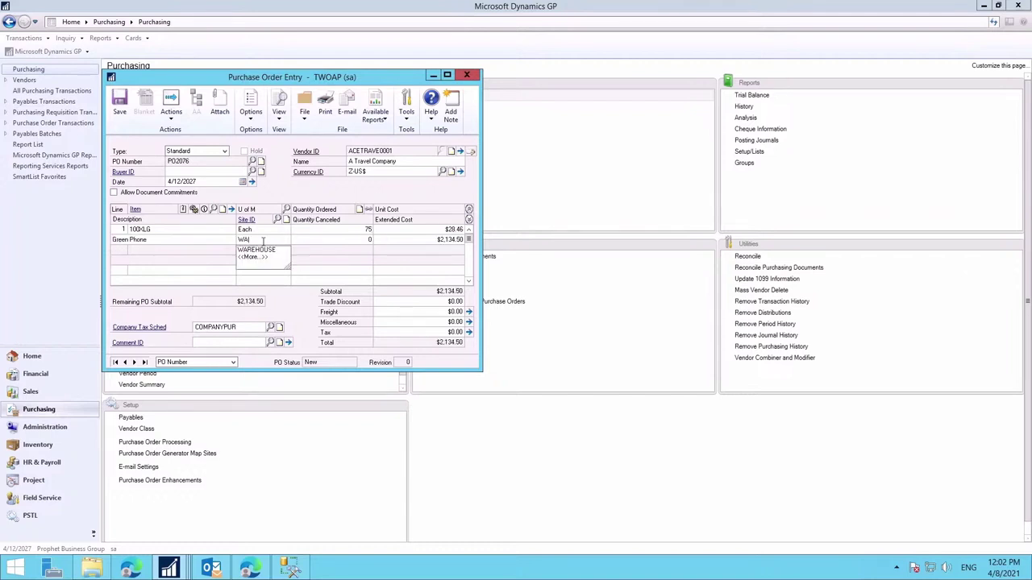
{"action": "key", "text": "Down"}
{"action": "key", "text": "Tab"}
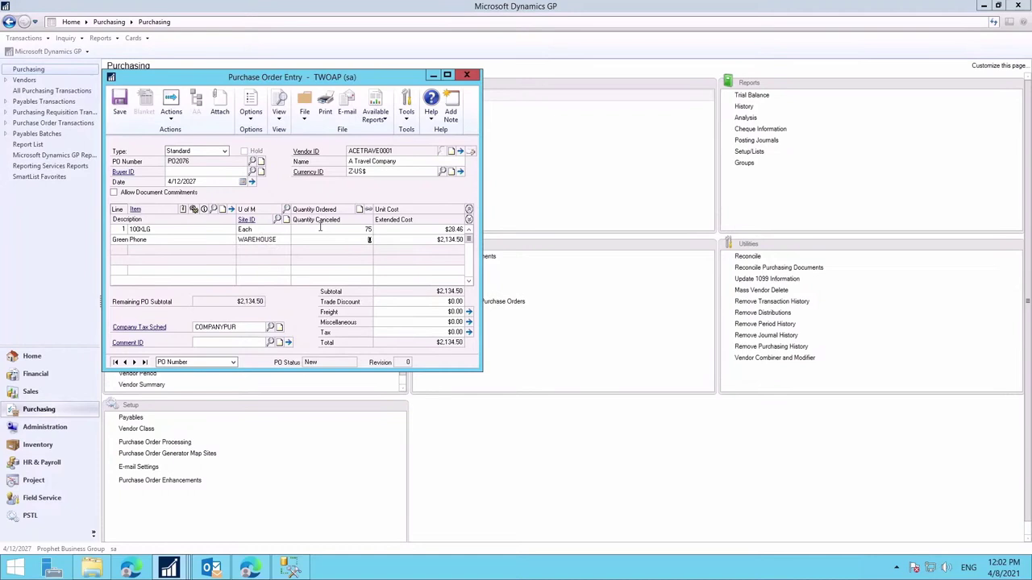
{"action": "left_click", "coordinate": [187, 230]}
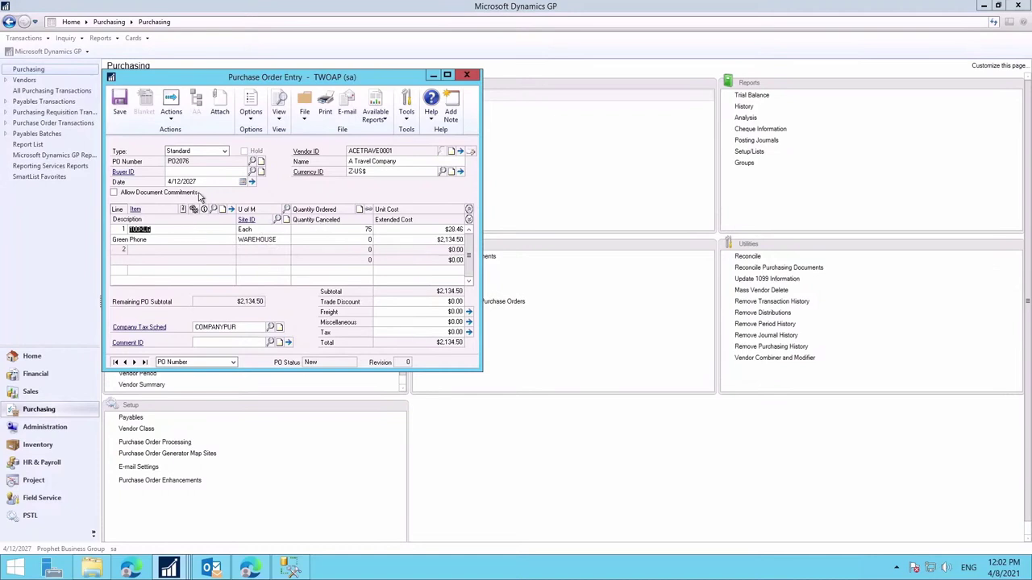
Step: Save PO2076 and check that the vendor's Contract.pdf carried over to its attachments
{"action": "left_click", "coordinate": [222, 113]}
{"action": "left_click", "coordinate": [459, 314]}
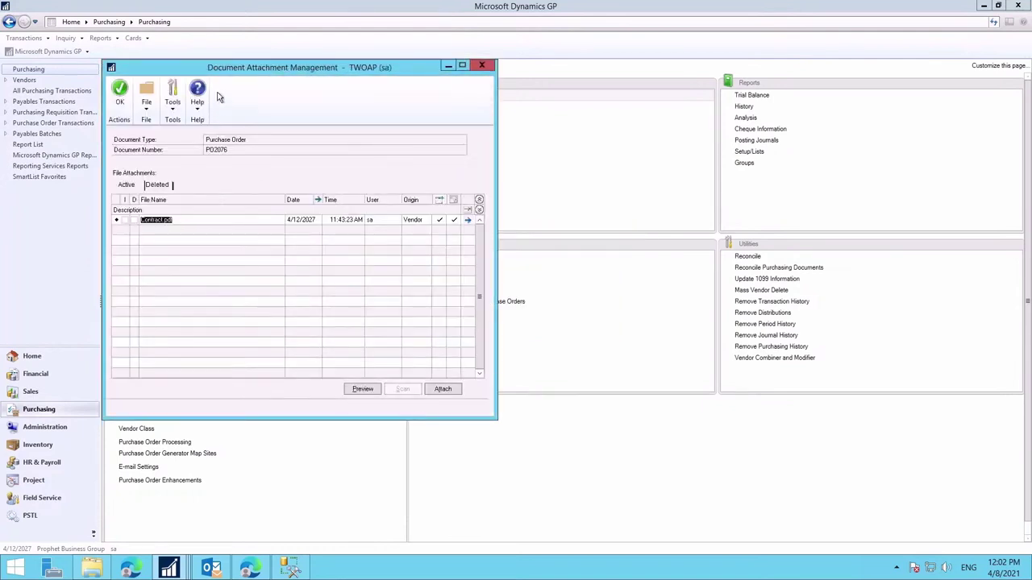
{"action": "left_click_drag", "start_coordinate": [399, 69], "coordinate": [685, 71]}
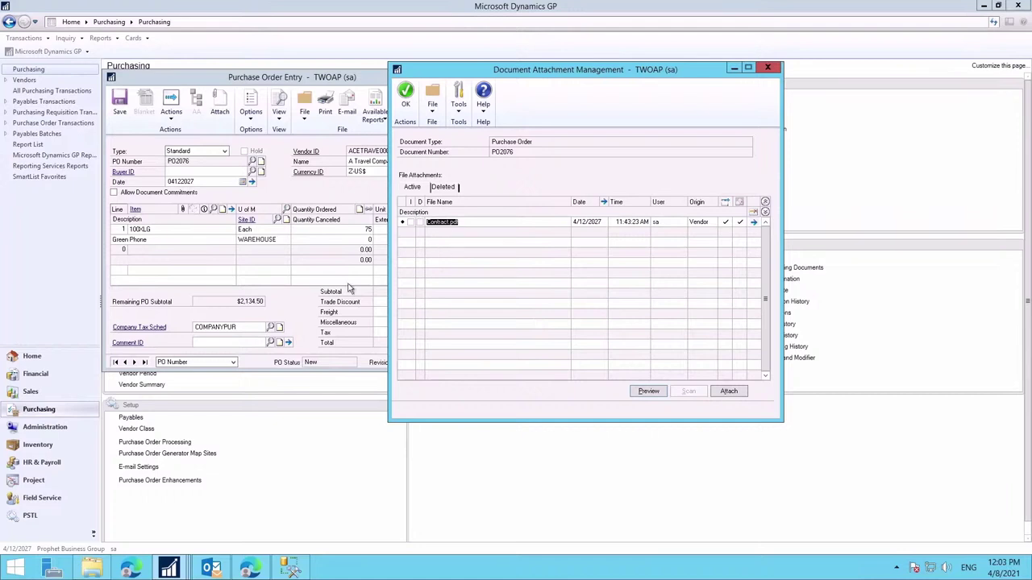
{"action": "left_click", "coordinate": [408, 106]}
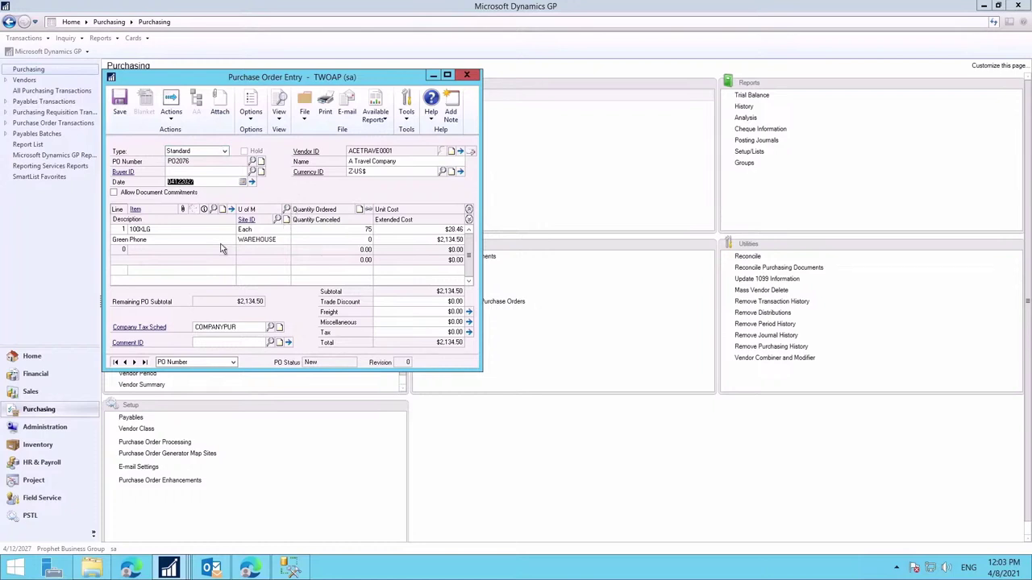
Step: Open the 100XLG line's attachments and preview the existing phone image
{"action": "left_click", "coordinate": [172, 228]}
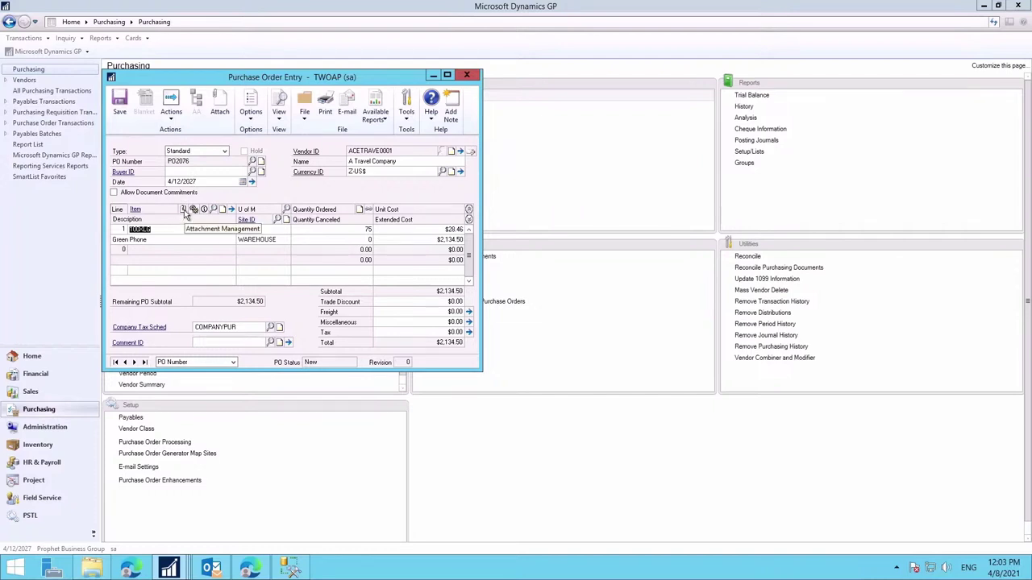
{"action": "left_click", "coordinate": [184, 210]}
{"action": "left_click_drag", "start_coordinate": [217, 76], "coordinate": [526, 76]}
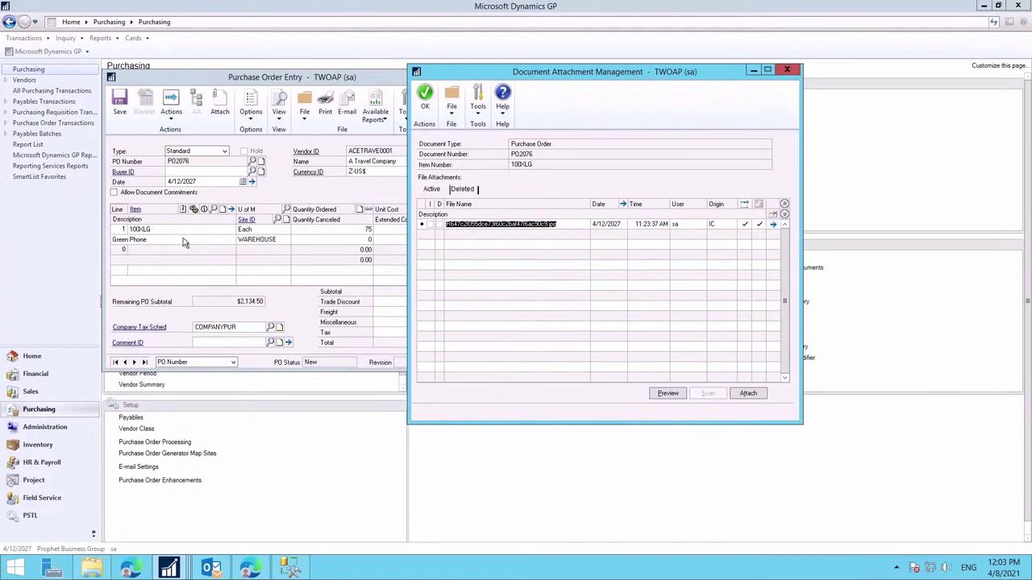
{"action": "left_click", "coordinate": [669, 395]}
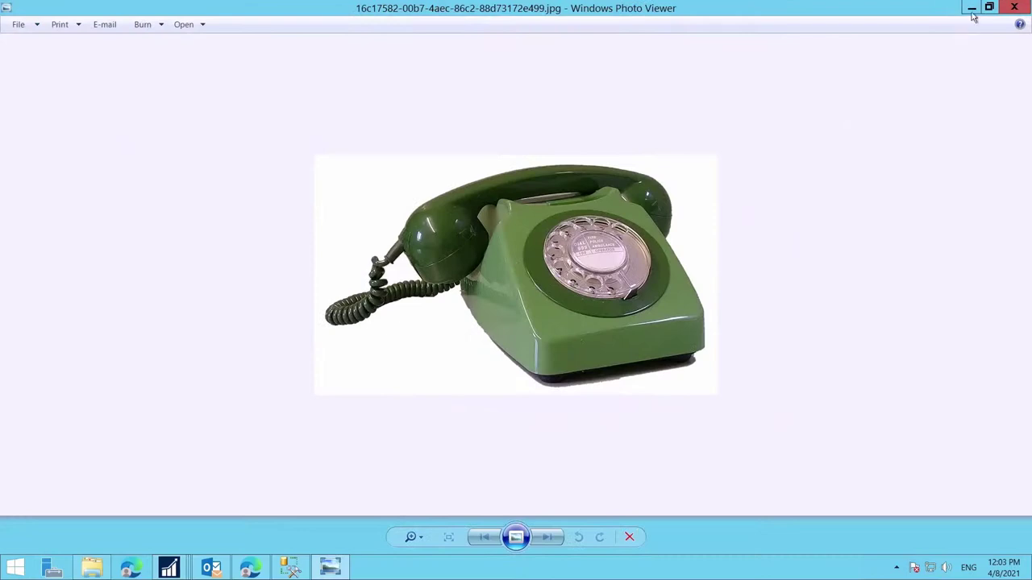
{"action": "left_click", "coordinate": [1024, 7]}
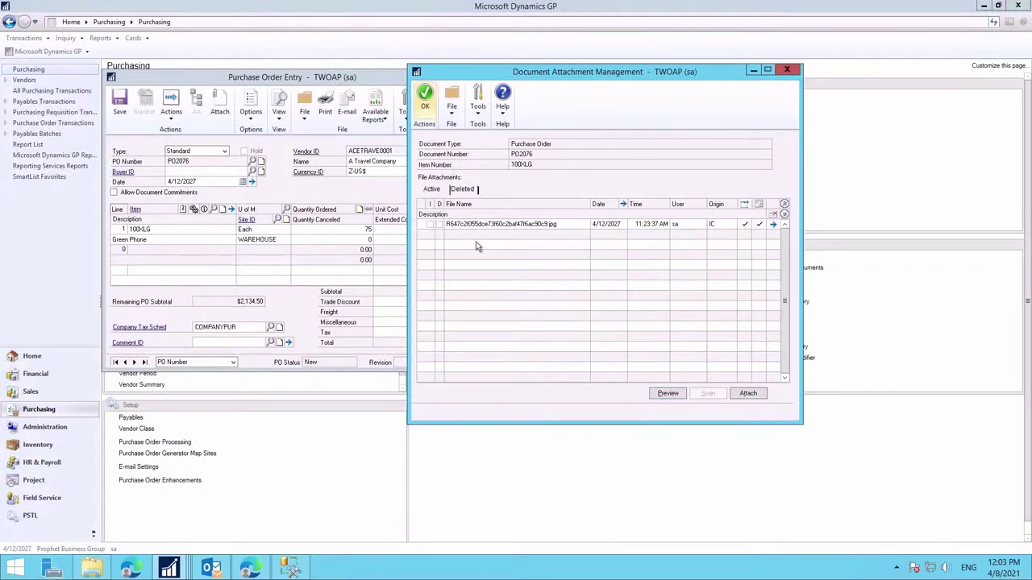
Step: Attach XLG-phone-datasheet.pdf to the 100XLG line
{"action": "left_click", "coordinate": [749, 393]}
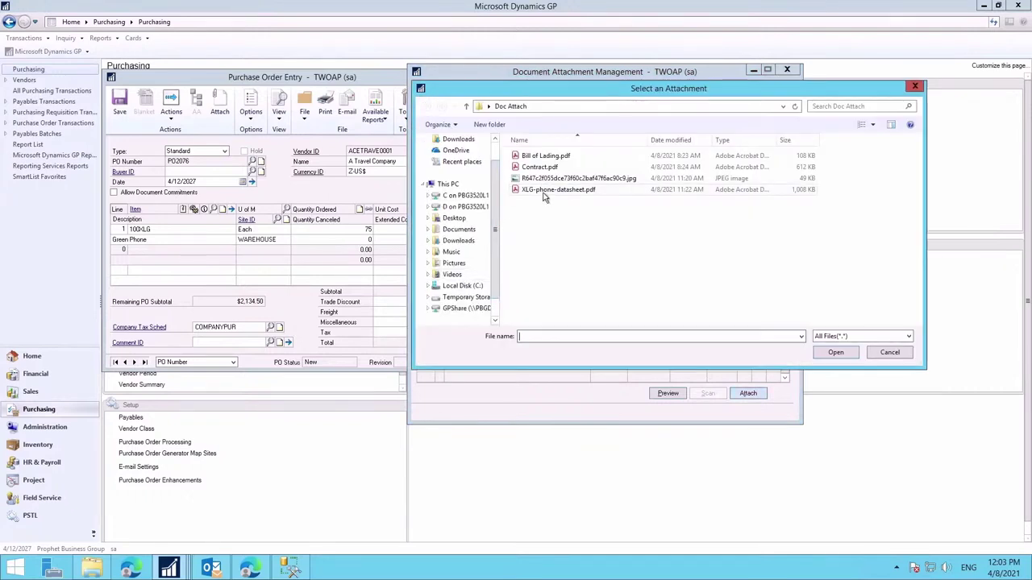
{"action": "left_click", "coordinate": [548, 190]}
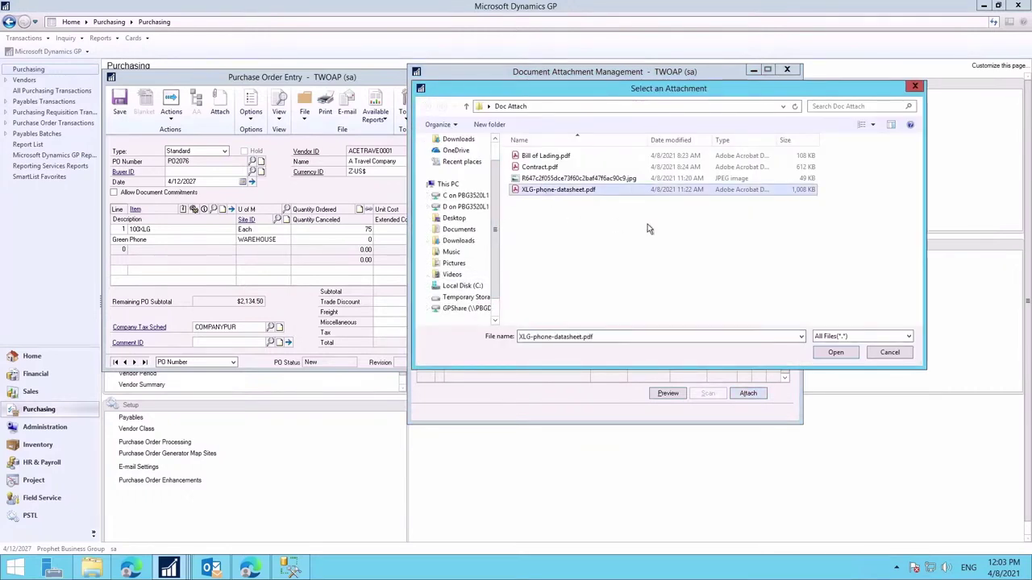
{"action": "left_click", "coordinate": [830, 355]}
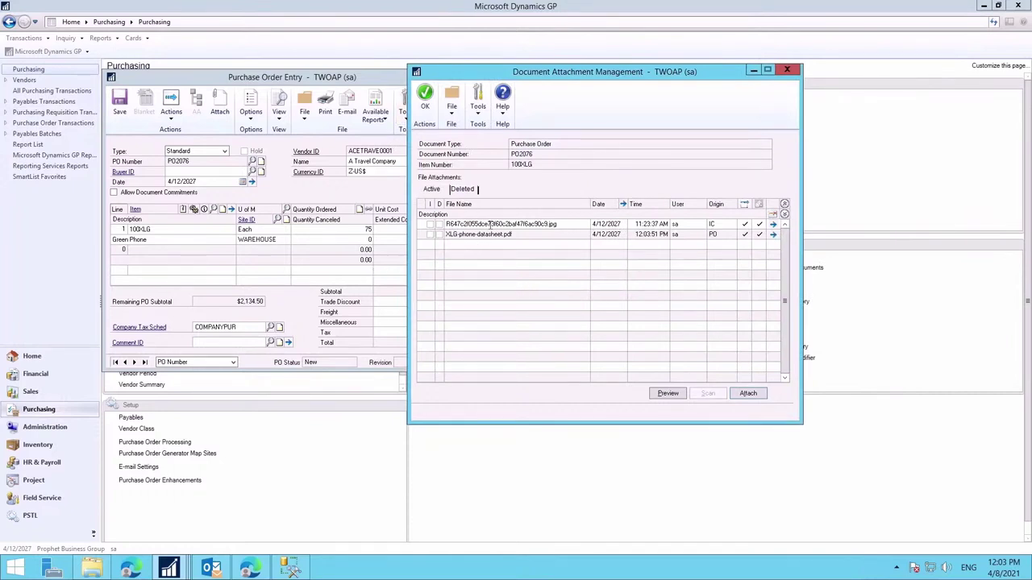
{"action": "left_click", "coordinate": [424, 101]}
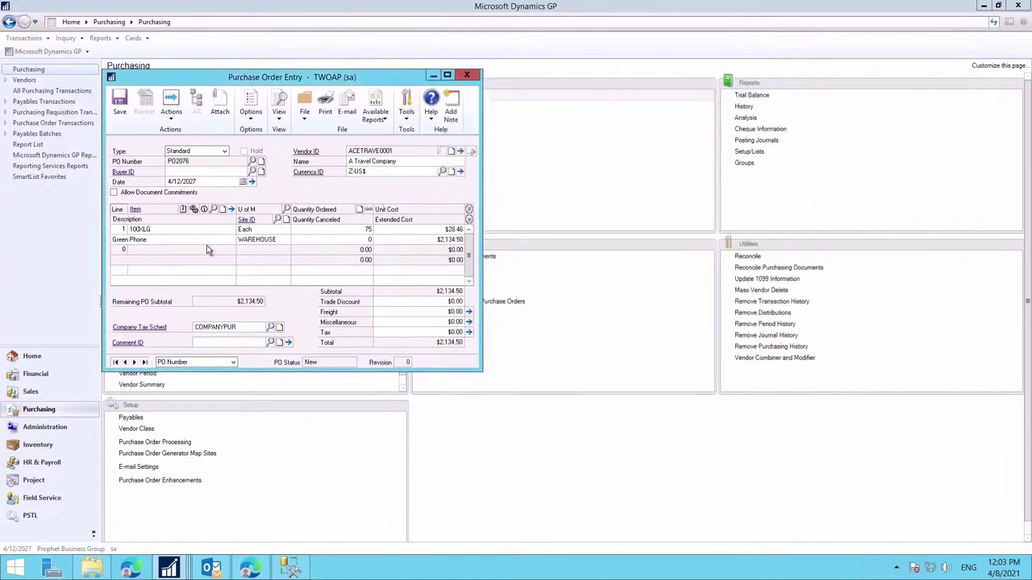
Step: Save PO2076 and include Contract.pdf and the phone datasheet as email attachments
{"action": "left_click", "coordinate": [116, 114]}
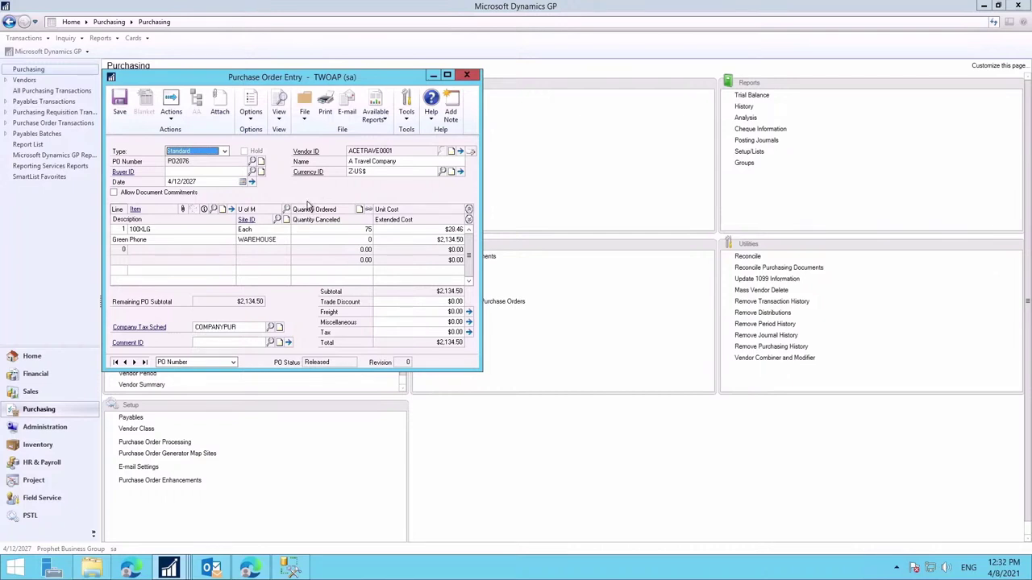
{"action": "left_click", "coordinate": [173, 121]}
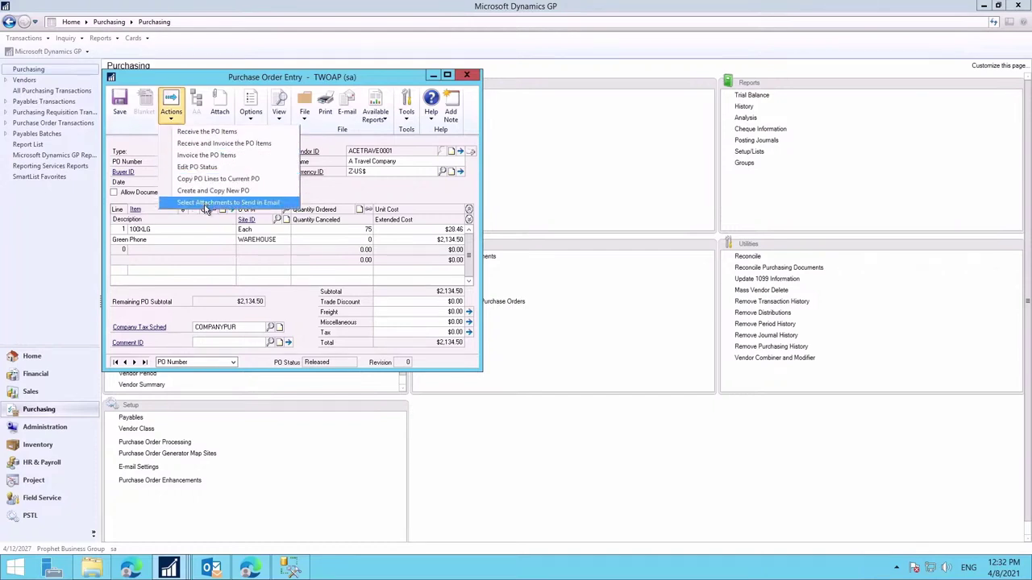
{"action": "left_click", "coordinate": [205, 206]}
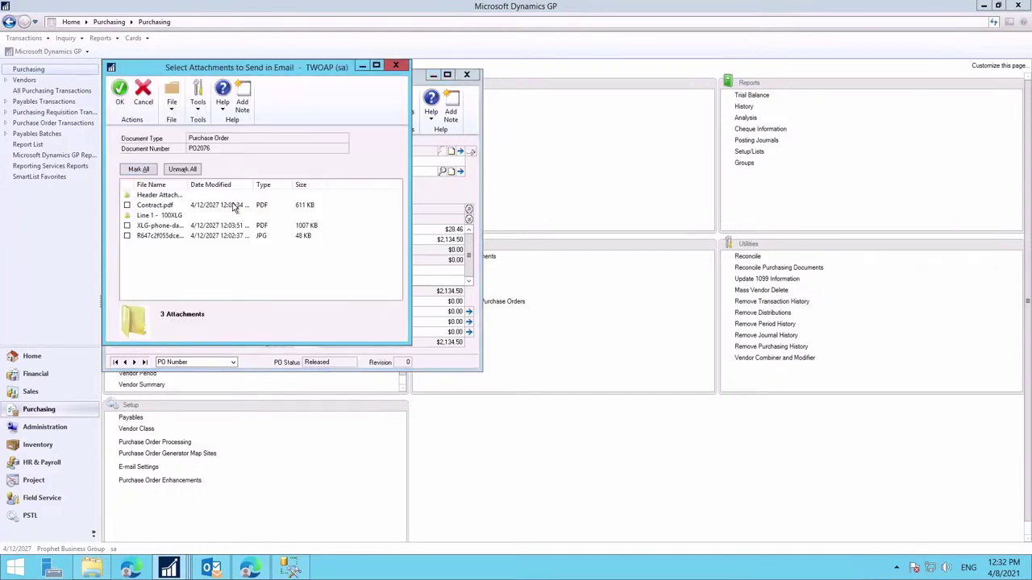
{"action": "left_click", "coordinate": [126, 205]}
{"action": "left_click", "coordinate": [127, 225]}
{"action": "left_click", "coordinate": [120, 95]}
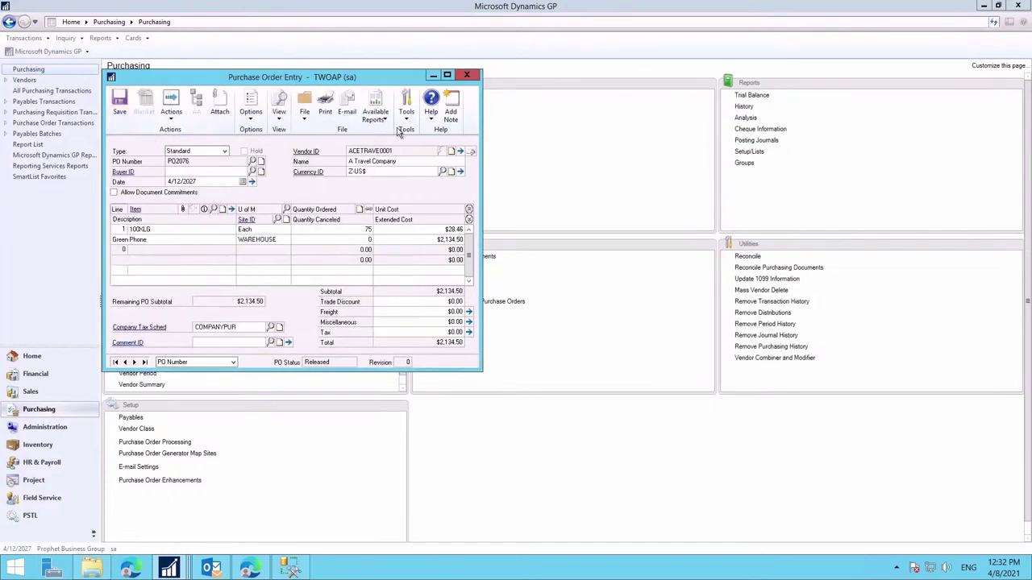
Step: Email PO2076, then open its PDF from the received Outlook message
{"action": "left_click", "coordinate": [347, 107]}
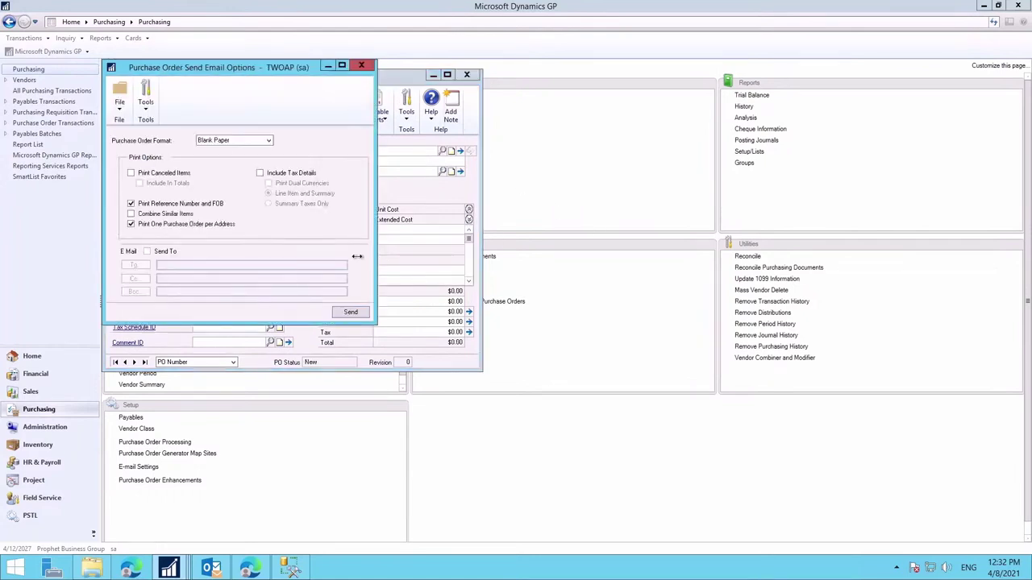
{"action": "left_click", "coordinate": [351, 313]}
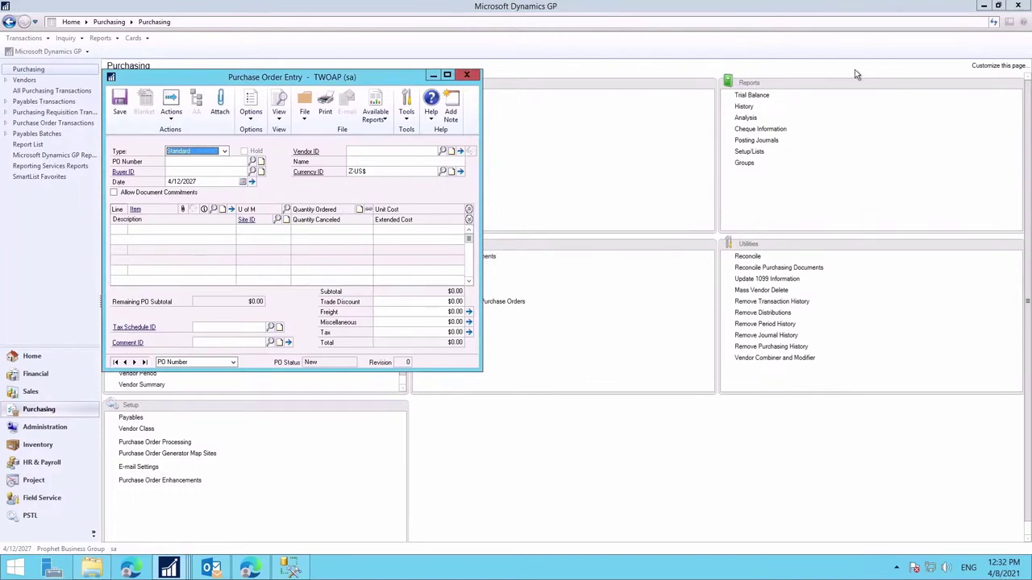
{"action": "left_click", "coordinate": [916, 36]}
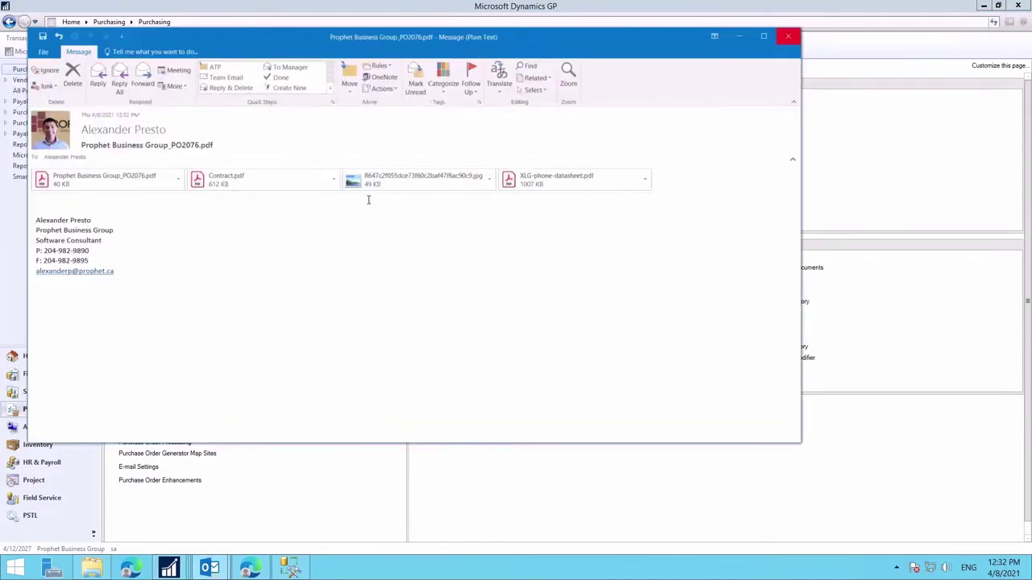
{"action": "double_click", "coordinate": [113, 179]}
{"action": "left_click", "coordinate": [365, 265]}
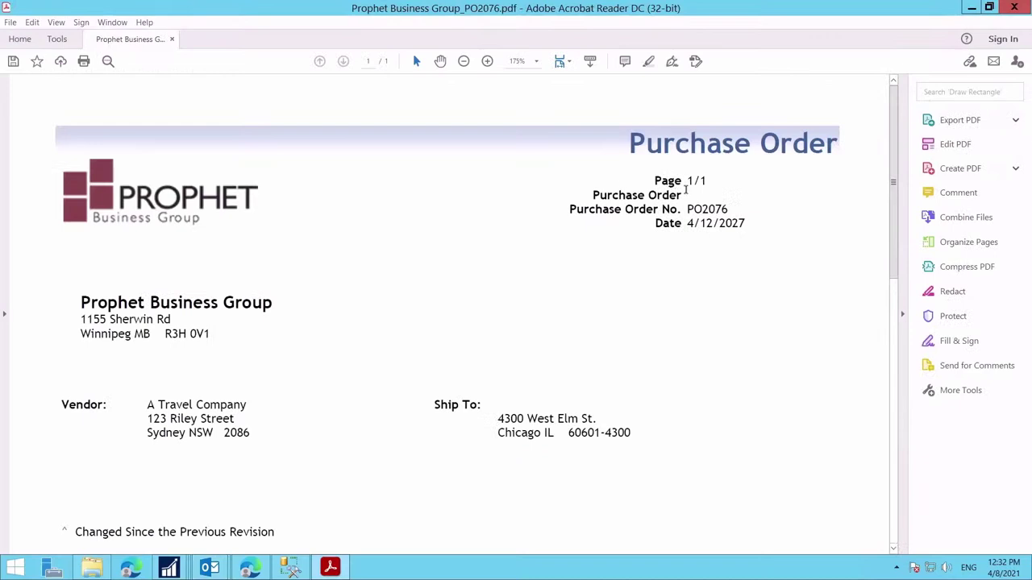
Step: Scroll through the PO2076 PDF showing 75 Green Phones, then close Acrobat Reader
{"action": "scroll", "coordinate": [938, 39], "scroll_direction": "down", "scroll_amount": 1}
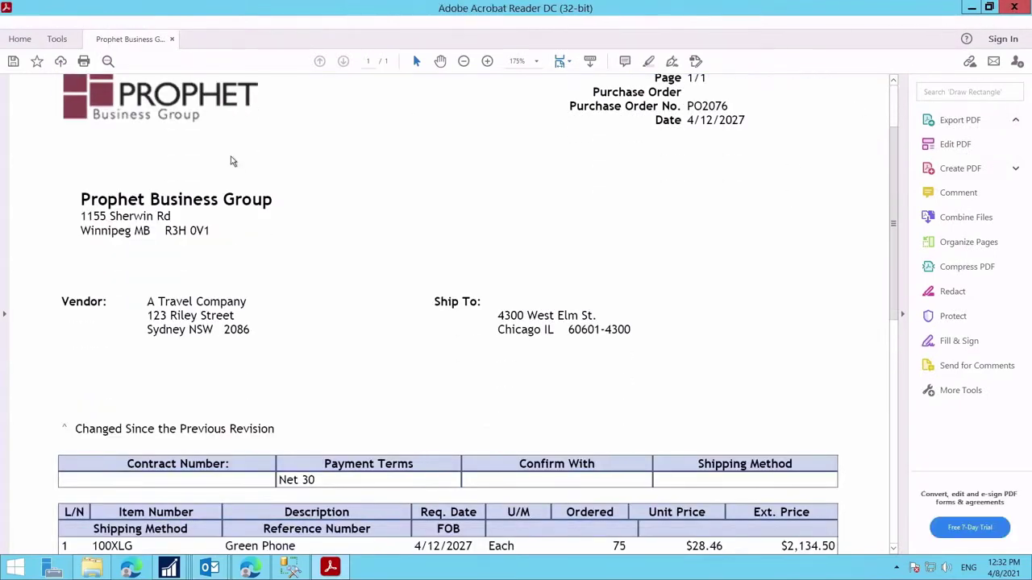
{"action": "left_click", "coordinate": [1014, 7]}
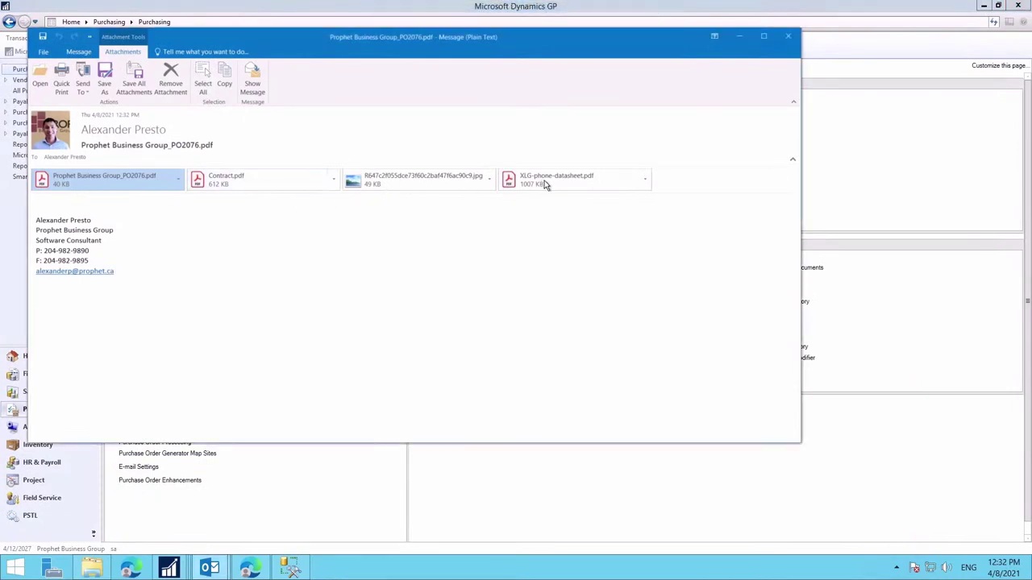
Step: Preview the Contract.pdf attachment in the email, then close the Outlook message
{"action": "left_click", "coordinate": [476, 182]}
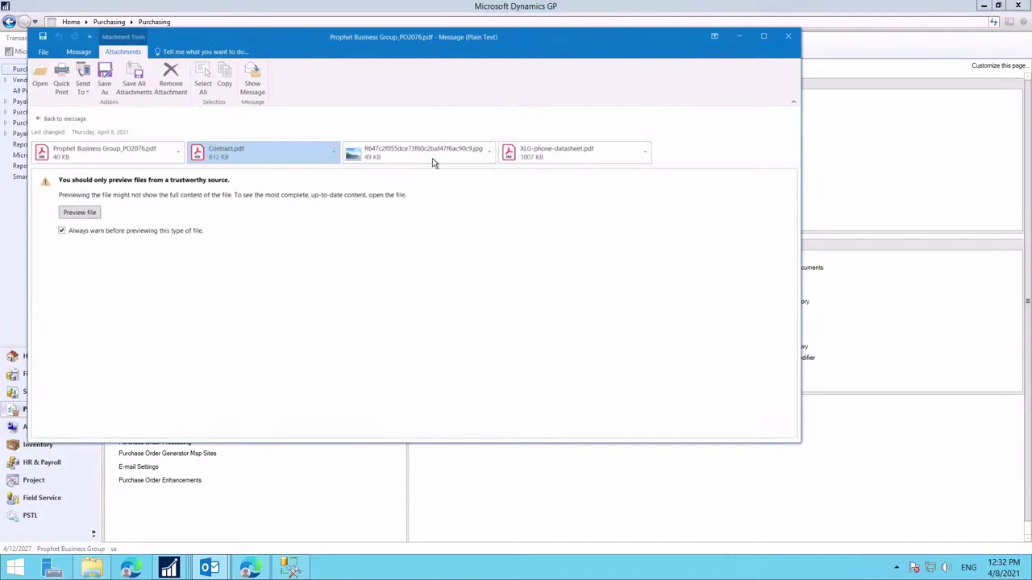
{"action": "left_click", "coordinate": [786, 39]}
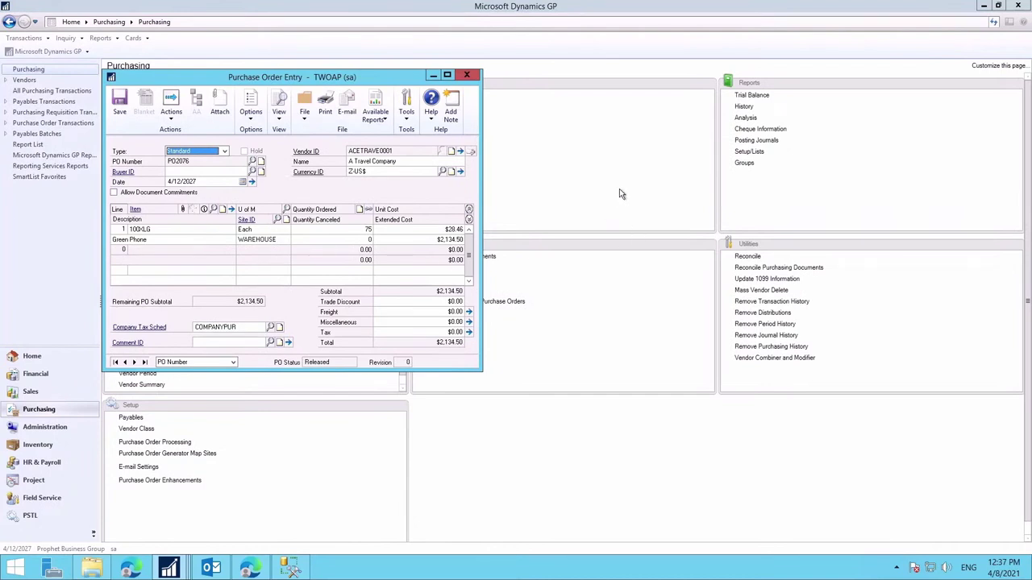
Step: Open history invoice DLKF LA KJ for vendor ACETRAV0001 through the Transaction by Vendor inquiry
{"action": "key", "text": "alt+F4"}
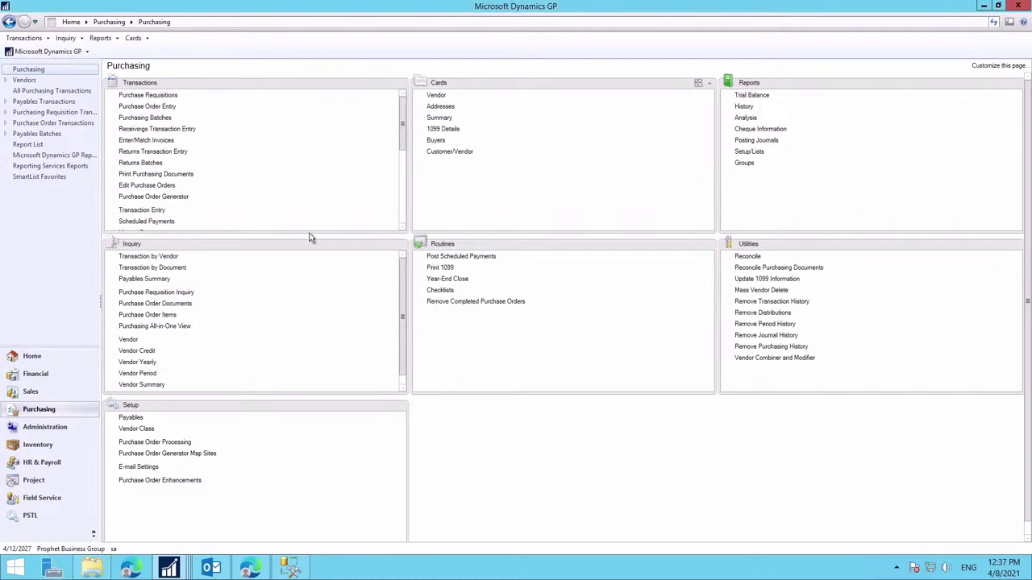
{"action": "left_click", "coordinate": [165, 256]}
{"action": "type", "text": "ACE"}
{"action": "left_click", "coordinate": [192, 175]}
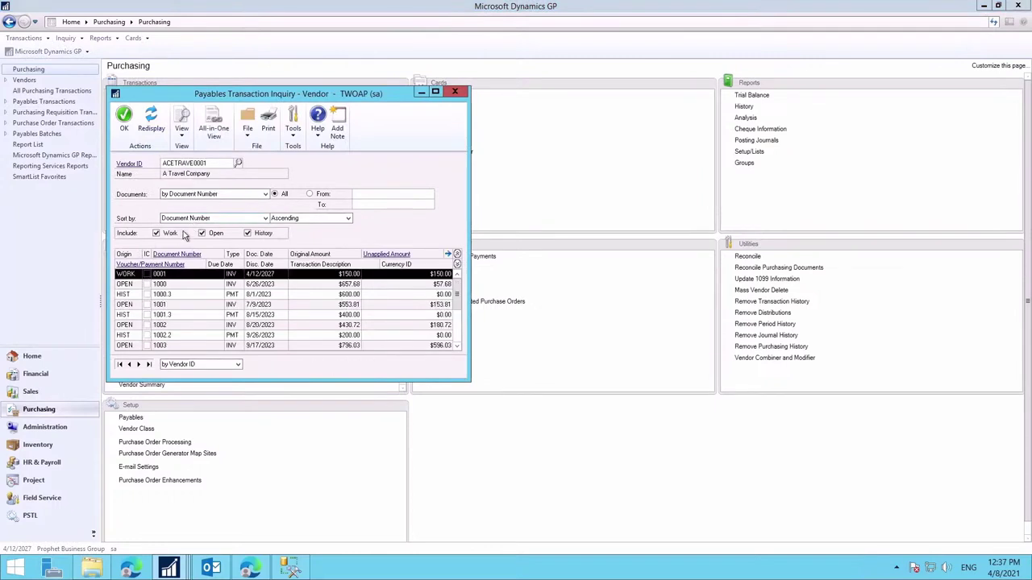
{"action": "left_click", "coordinate": [164, 233]}
{"action": "left_click", "coordinate": [202, 233]}
{"action": "left_click", "coordinate": [150, 120]}
{"action": "double_click", "coordinate": [164, 325]}
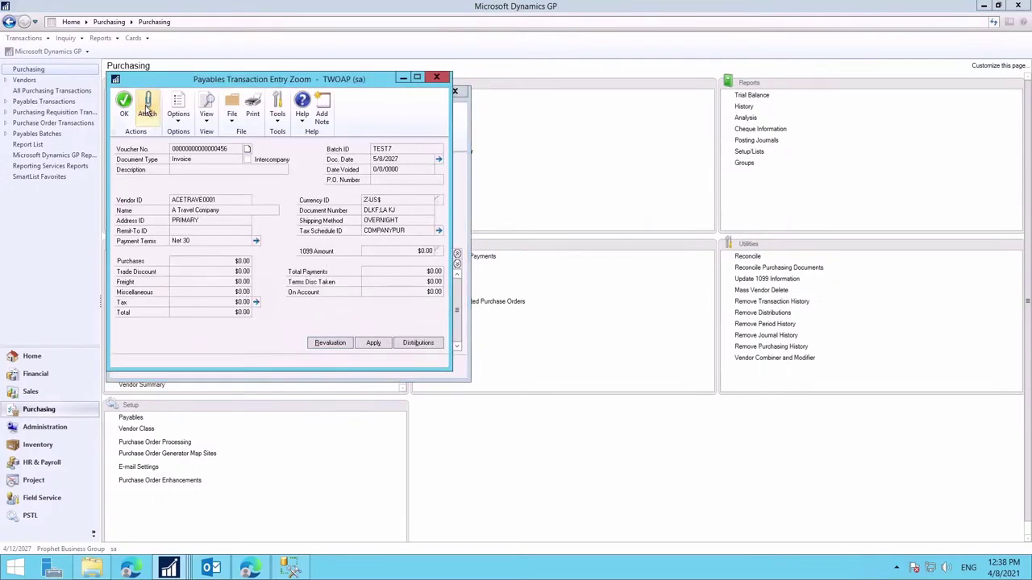
Step: Attach Bill of Lading.pdf to invoice DLKF LA KJ
{"action": "left_click", "coordinate": [148, 110]}
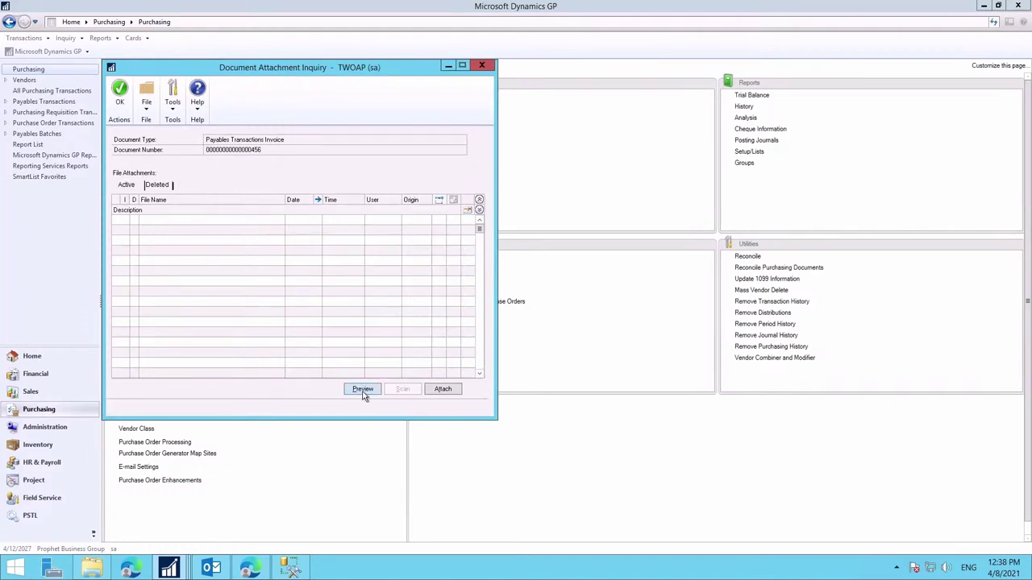
{"action": "left_click", "coordinate": [441, 390]}
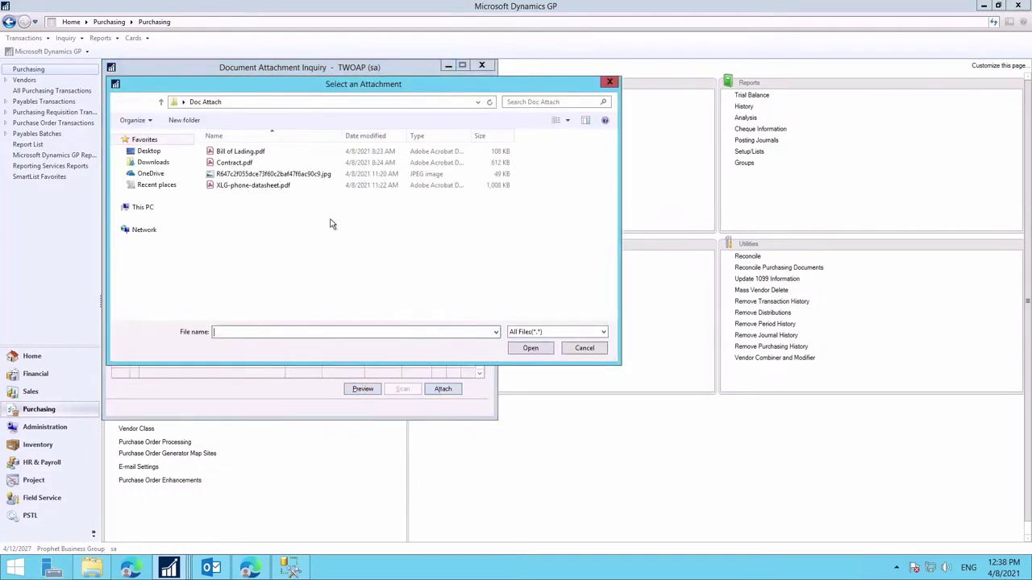
{"action": "left_click", "coordinate": [234, 151]}
{"action": "left_click", "coordinate": [528, 349]}
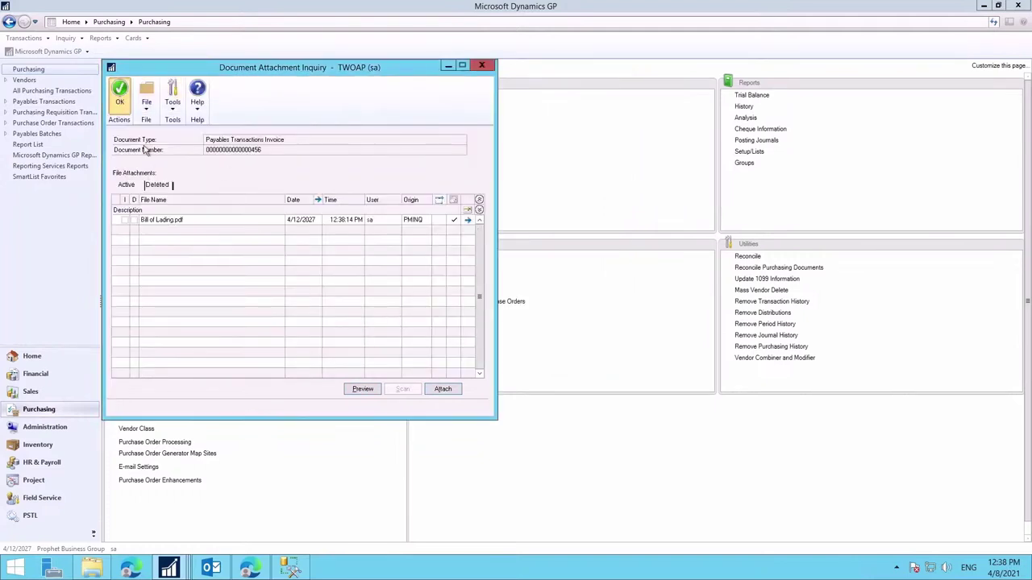
{"action": "left_click", "coordinate": [119, 93]}
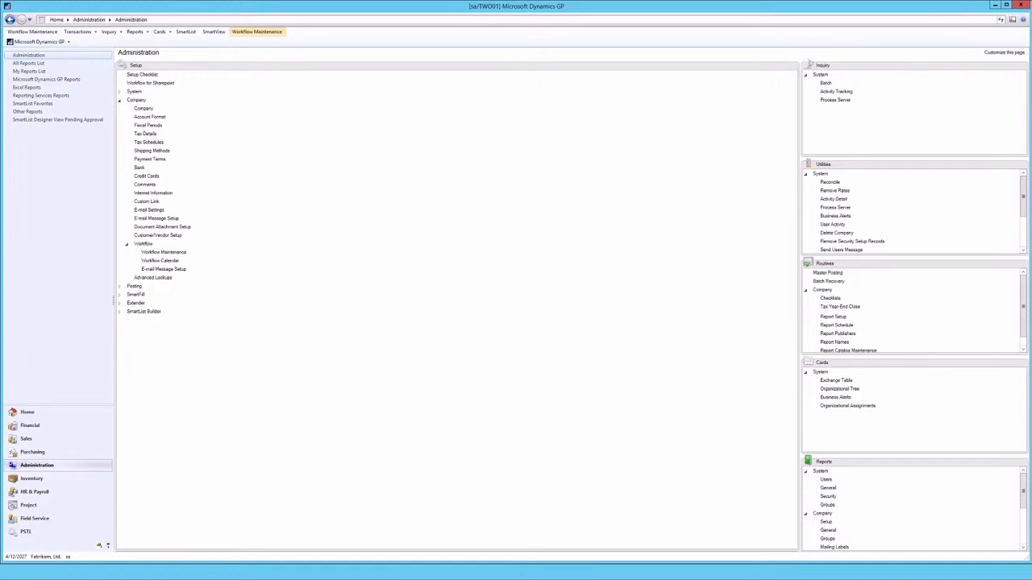
Step: Browse the Purchasing workflow types, from Payables Batch Approval to Receivings Transaction Approval
{"action": "left_click", "coordinate": [256, 31]}
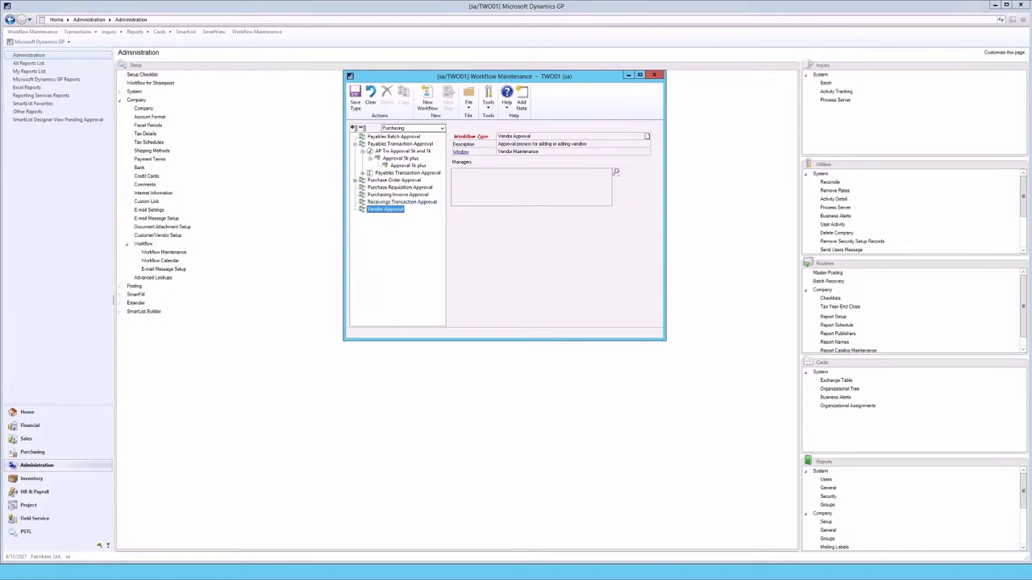
{"action": "left_click", "coordinate": [394, 137]}
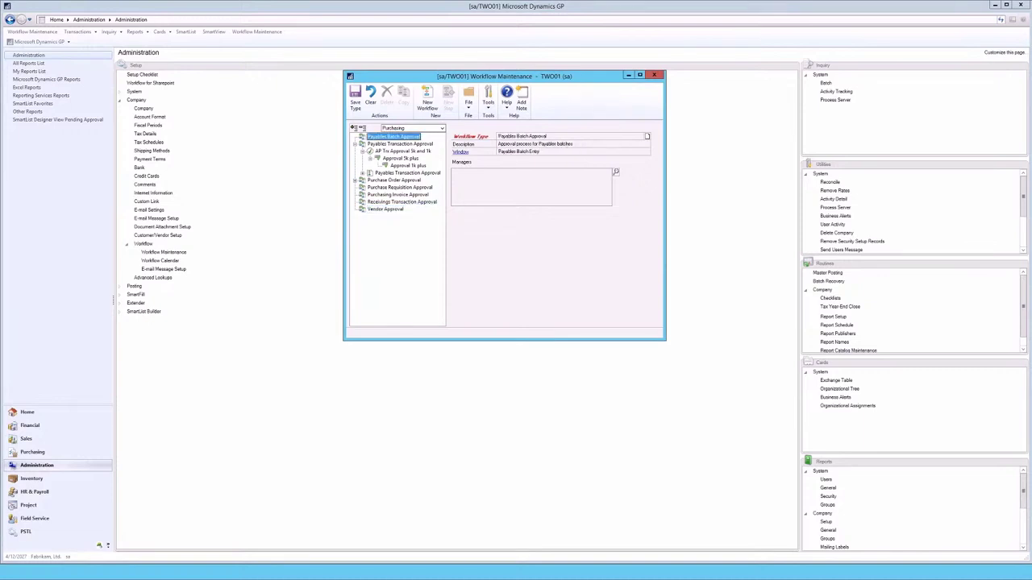
{"action": "left_click", "coordinate": [399, 144]}
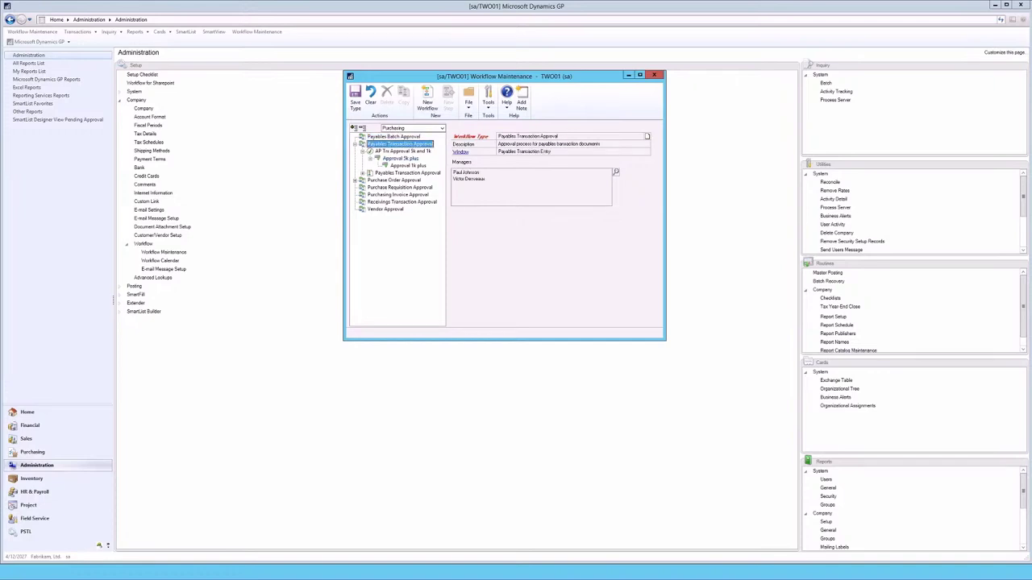
{"action": "left_click", "coordinate": [393, 180]}
{"action": "left_click", "coordinate": [400, 187]}
{"action": "left_click", "coordinate": [397, 195]}
{"action": "left_click", "coordinate": [402, 202]}
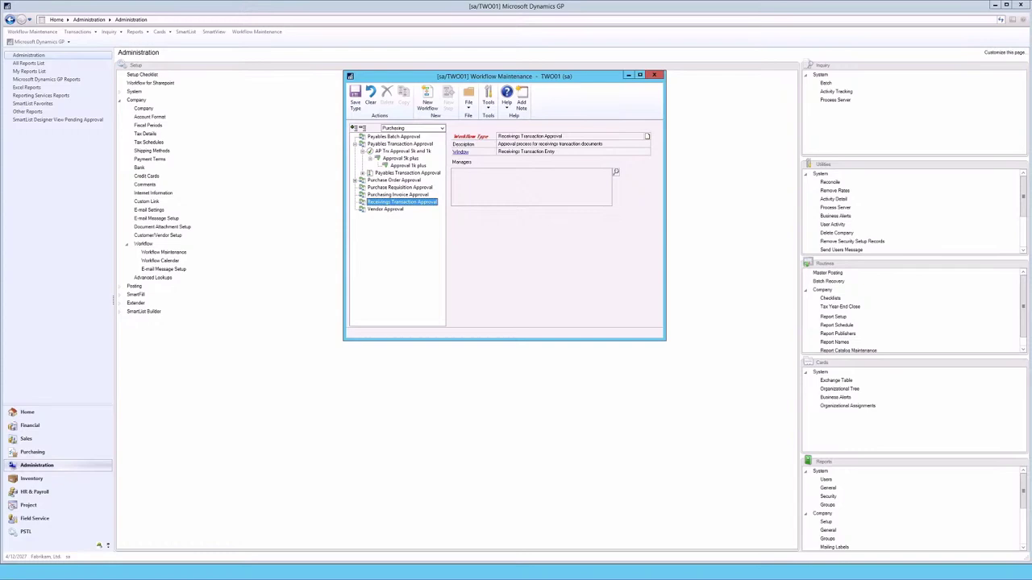
Step: Inspect the AP Trx Approval 5k and 1k workflow and its Approval 5k plus and 1k plus steps
{"action": "left_click", "coordinate": [401, 151]}
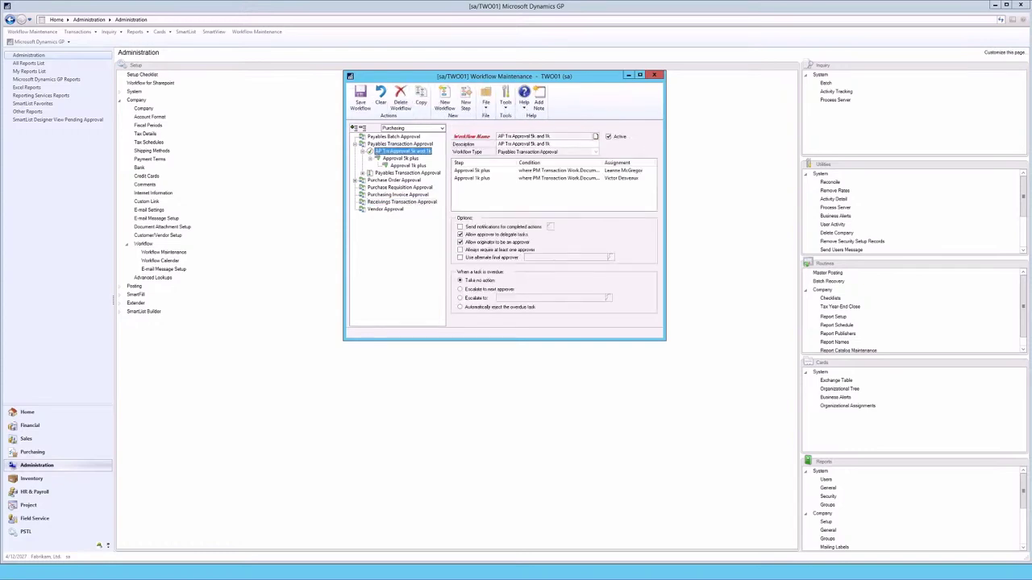
{"action": "left_click", "coordinate": [400, 158]}
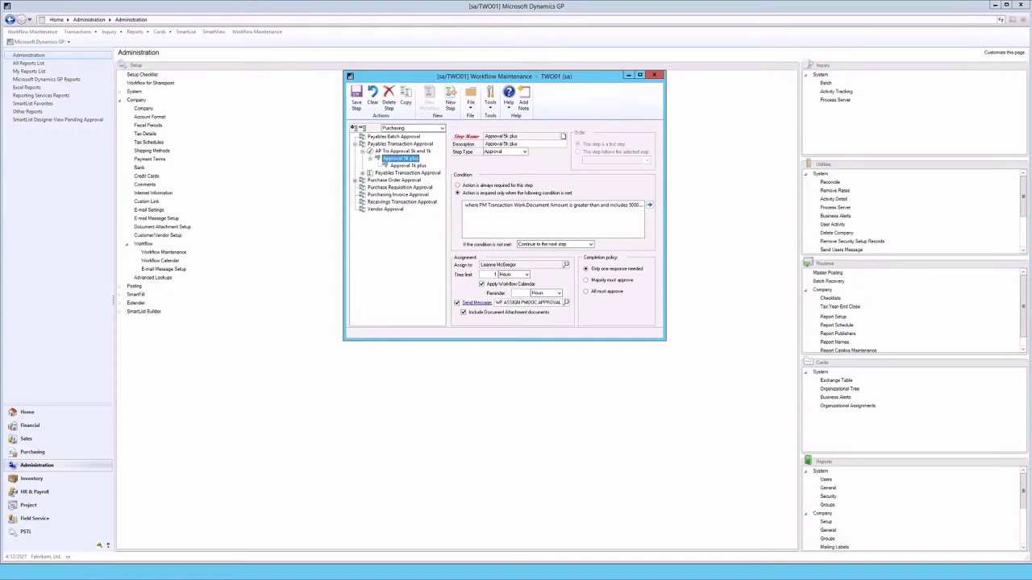
{"action": "left_click", "coordinate": [407, 165]}
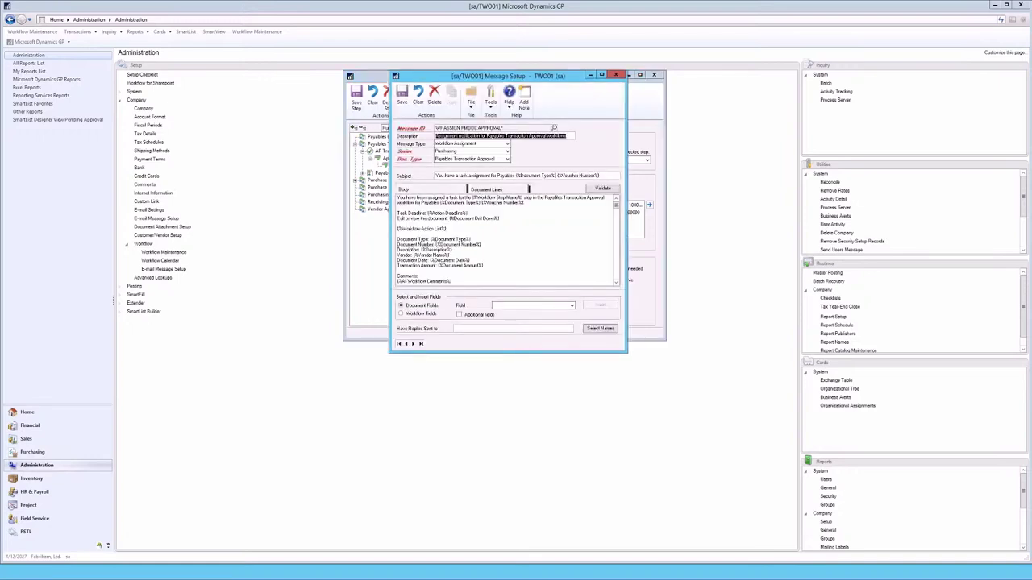
Step: Close the e-mail Message Setup window
{"action": "left_click", "coordinate": [615, 75]}
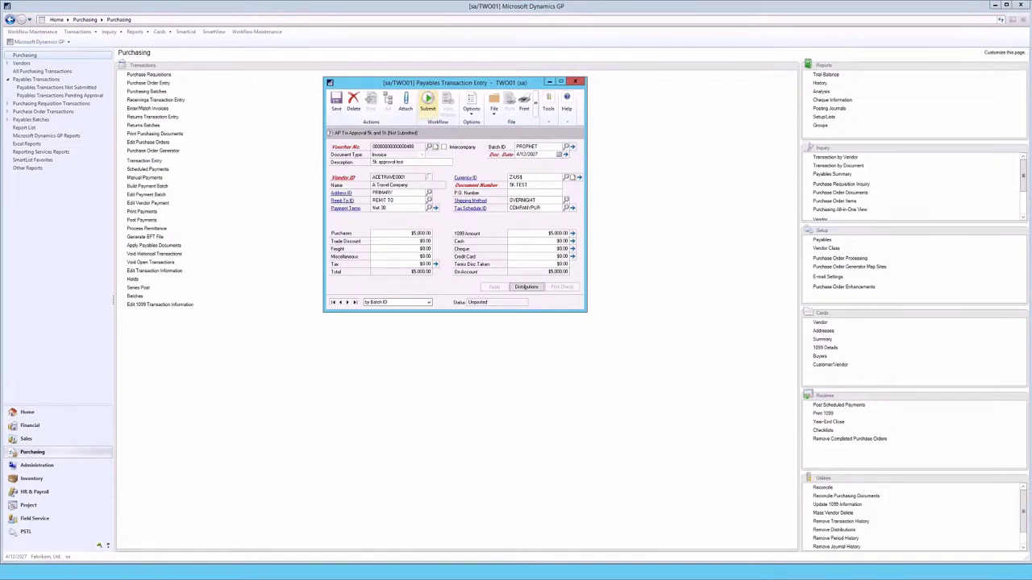
Step: Submit the $5,000 invoice to workflow with the comment '5k test', then close Payables Transaction Entry
{"action": "left_click", "coordinate": [428, 102]}
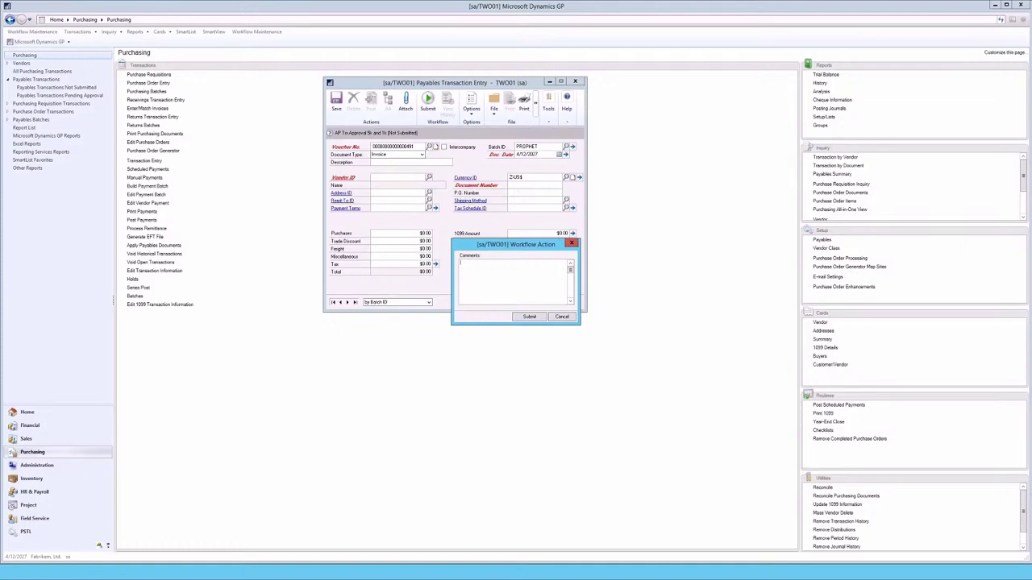
{"action": "type", "text": "5k test"}
{"action": "key", "text": "Return"}
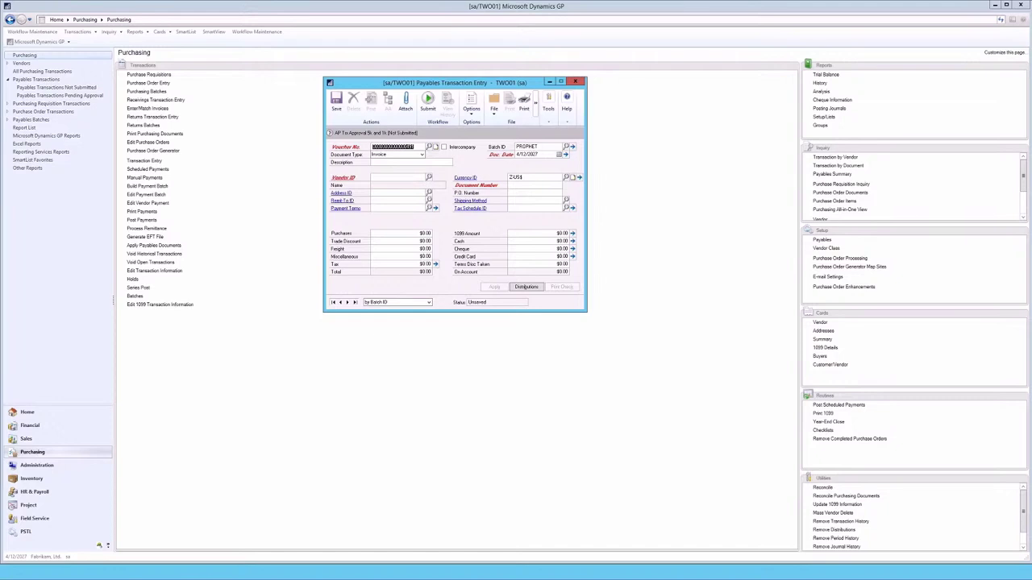
{"action": "key", "text": "alt+F4"}
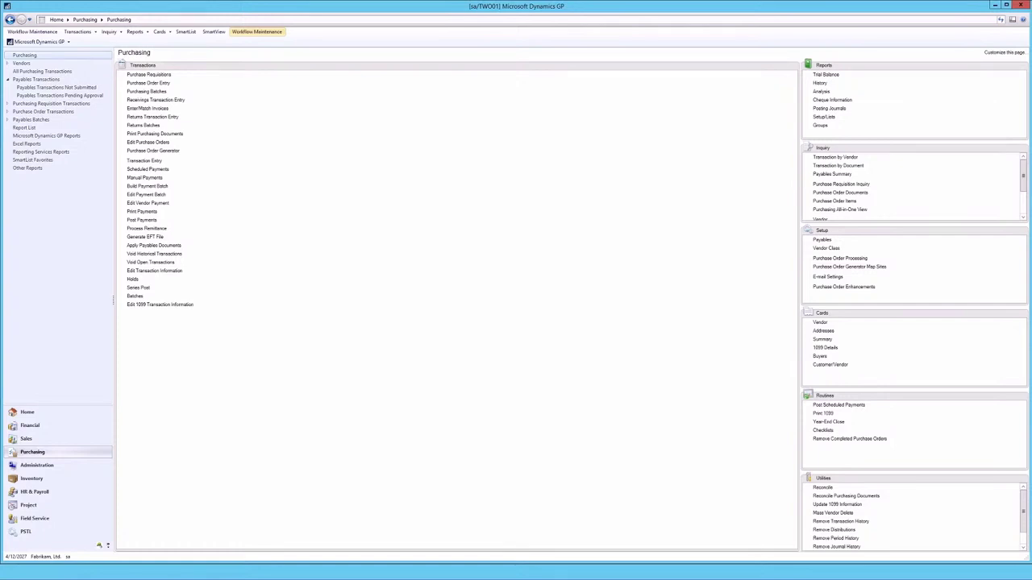
Step: List Payables Transactions Pending Approval and mark the $1,000 1K TEST invoice
{"action": "left_click", "coordinate": [59, 95]}
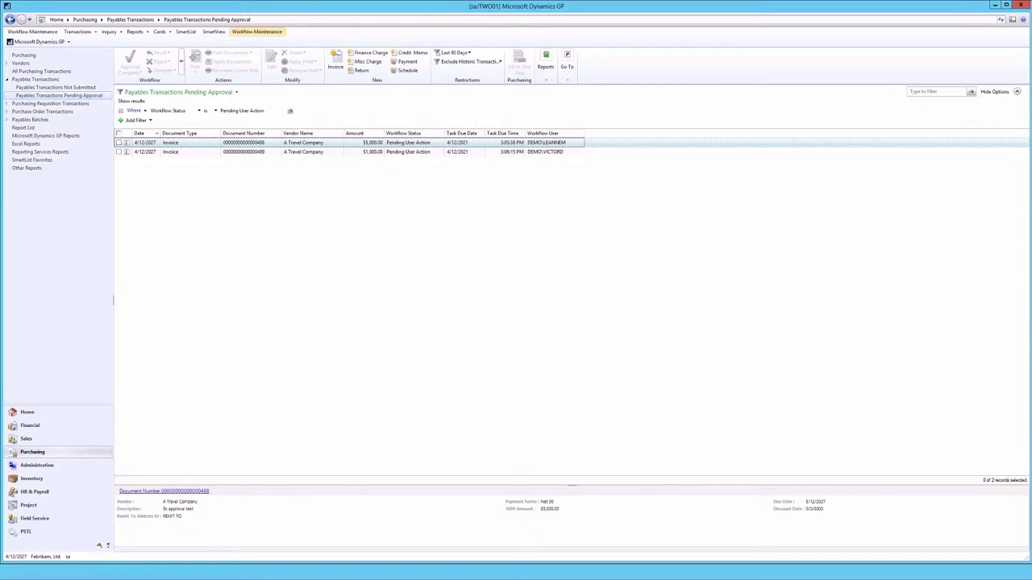
{"action": "left_click", "coordinate": [303, 151]}
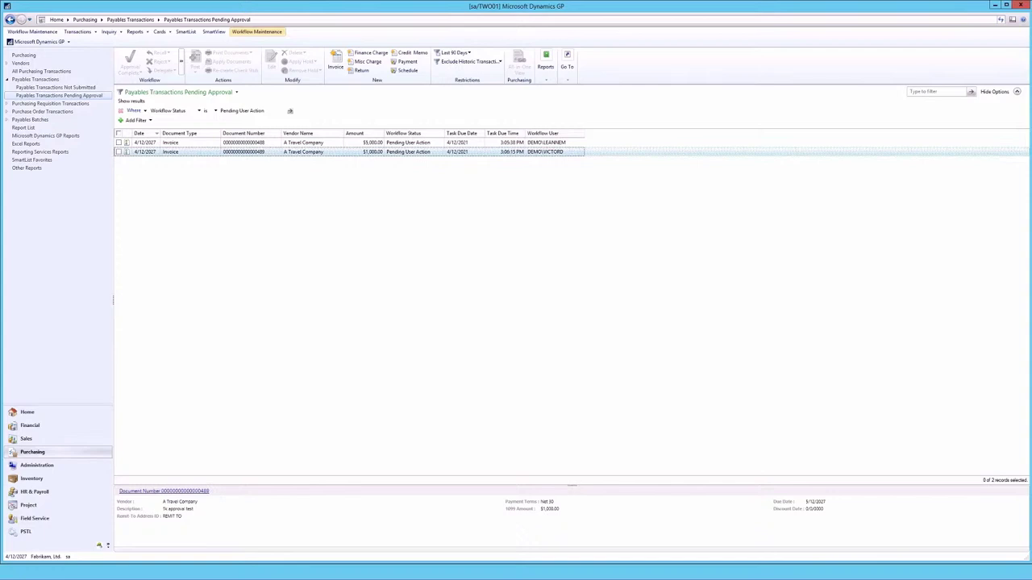
{"action": "left_click", "coordinate": [118, 152]}
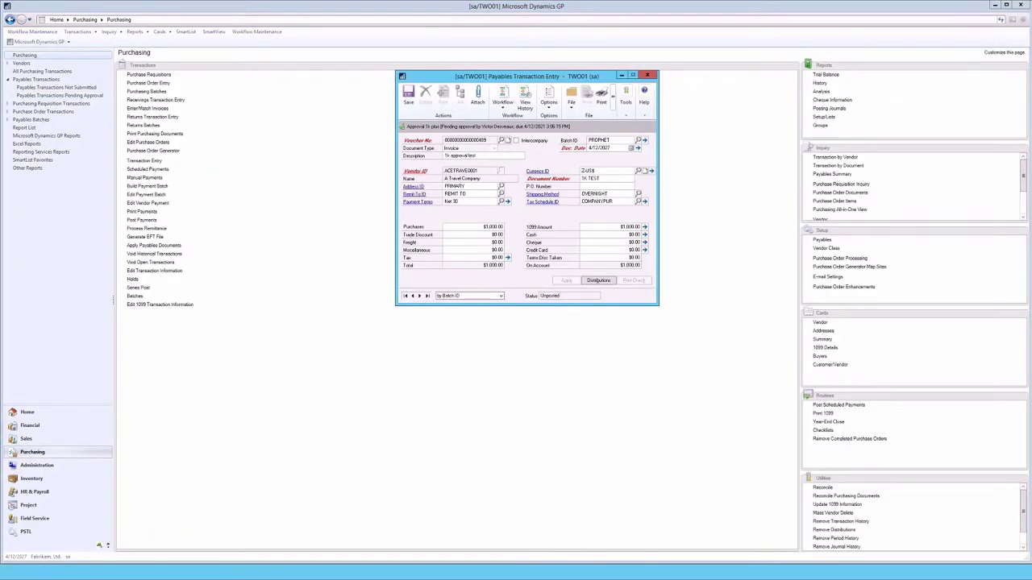
Step: Approve the $1,000 1K TEST invoice from the Workflow menu and confirm
{"action": "left_click", "coordinate": [503, 98]}
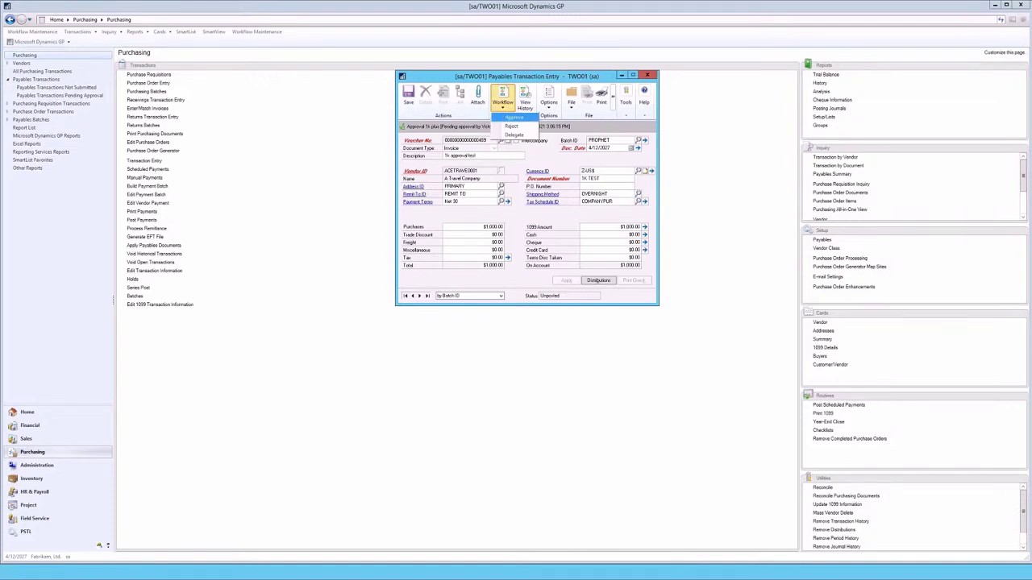
{"action": "left_click", "coordinate": [514, 118]}
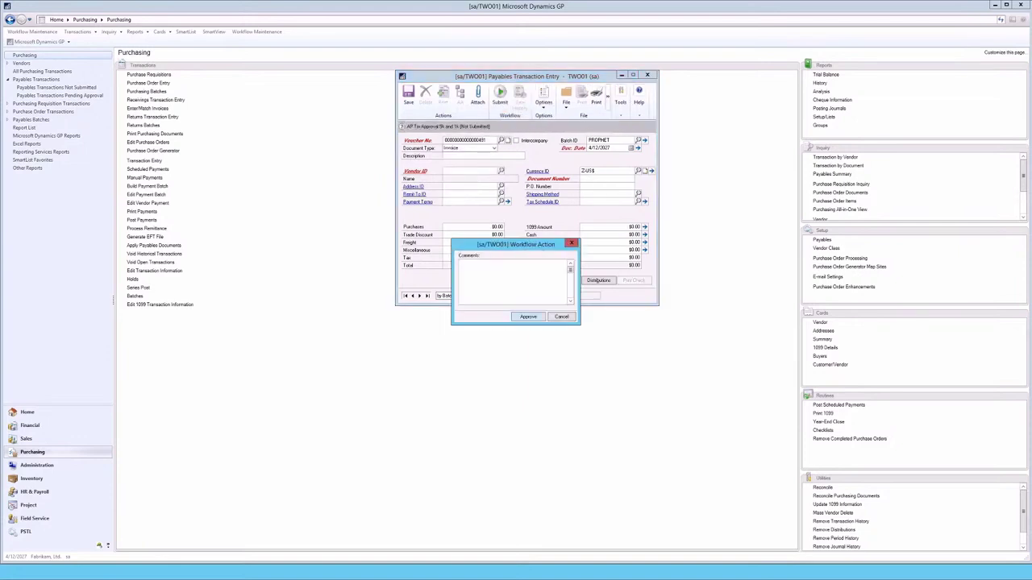
{"action": "key", "text": "Return"}
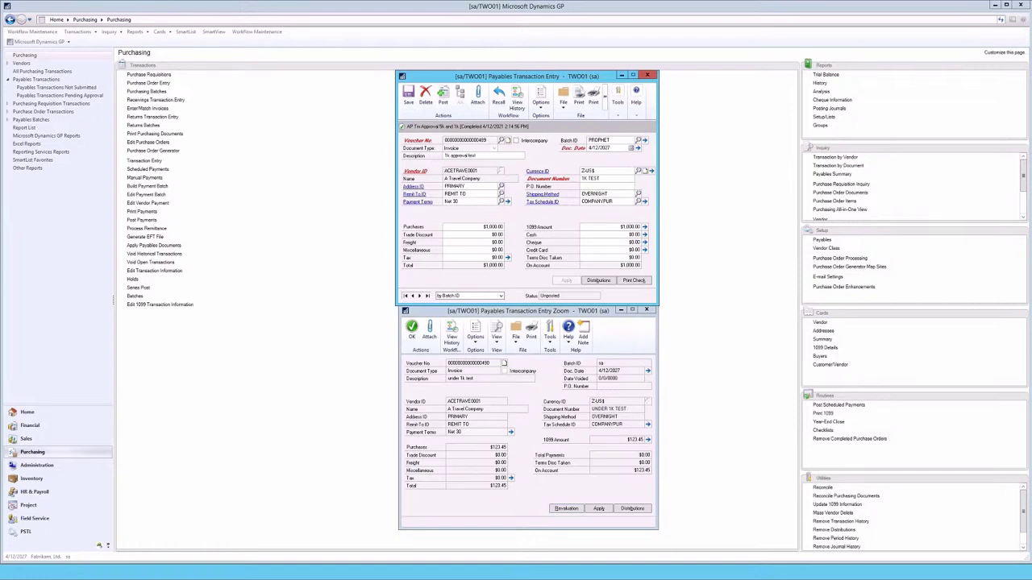
{"action": "left_click", "coordinate": [516, 97]}
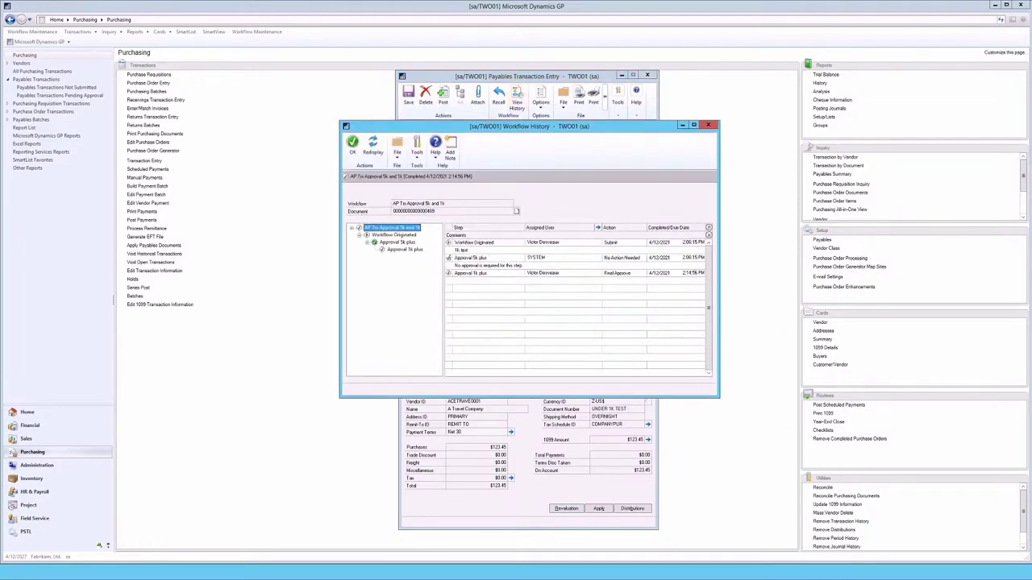
{"action": "left_click", "coordinate": [484, 243]}
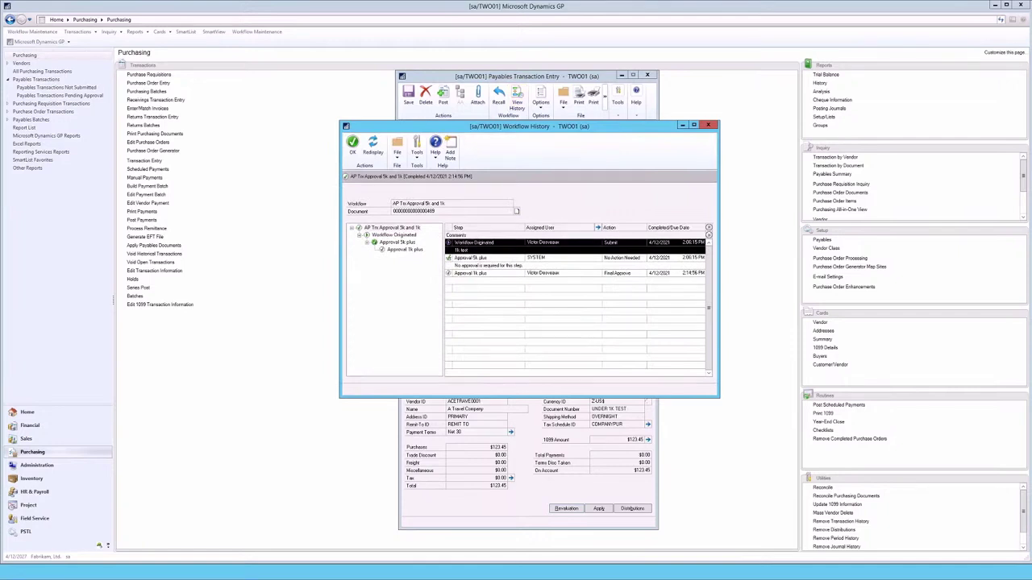
{"action": "left_click", "coordinate": [484, 257]}
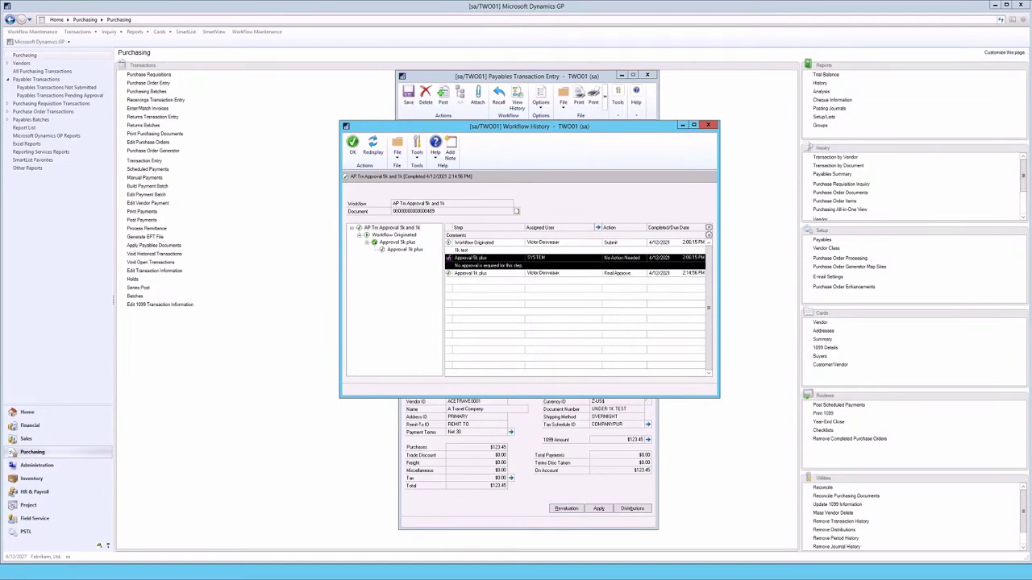
{"action": "left_click", "coordinate": [483, 274]}
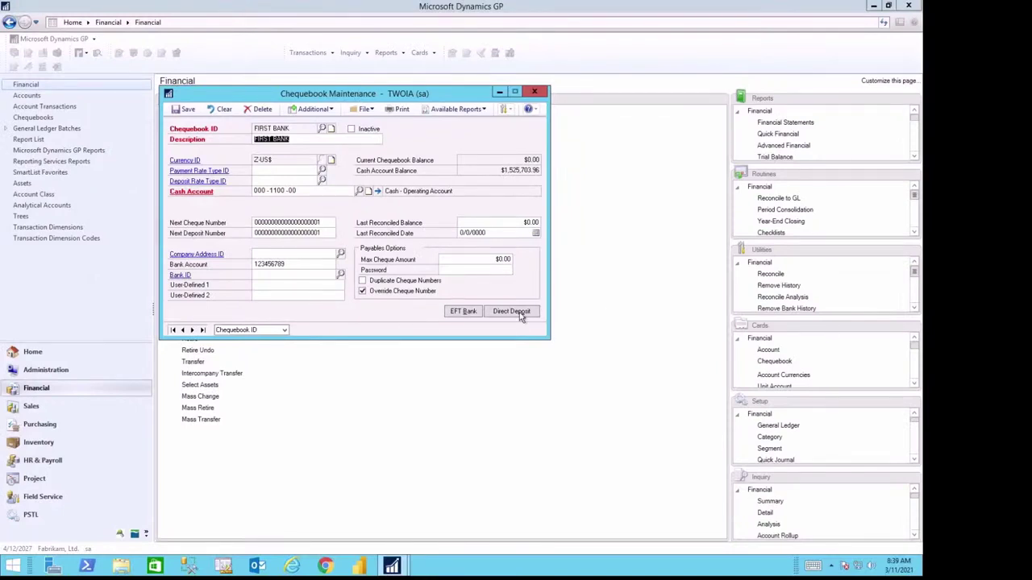
Step: Save FIRST BANK's payables EFT file format 'EFT' and review the available bank format types
{"action": "left_click", "coordinate": [452, 313]}
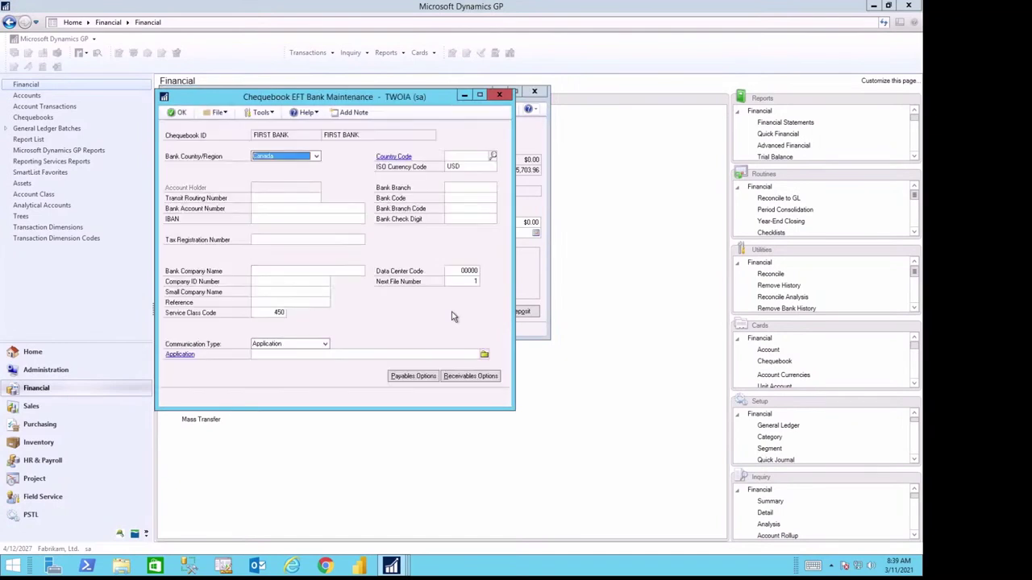
{"action": "left_click", "coordinate": [411, 376]}
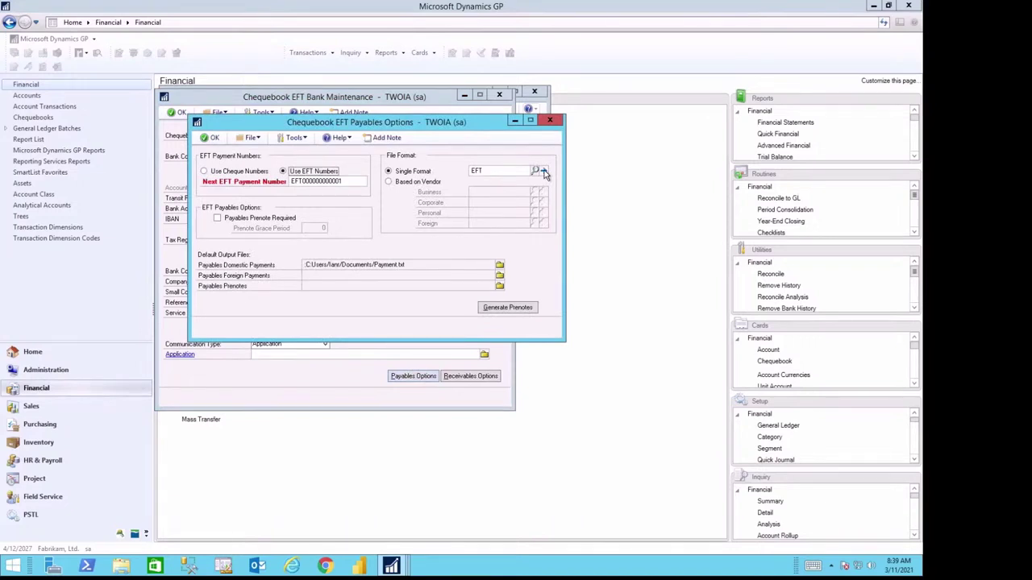
{"action": "left_click", "coordinate": [544, 172]}
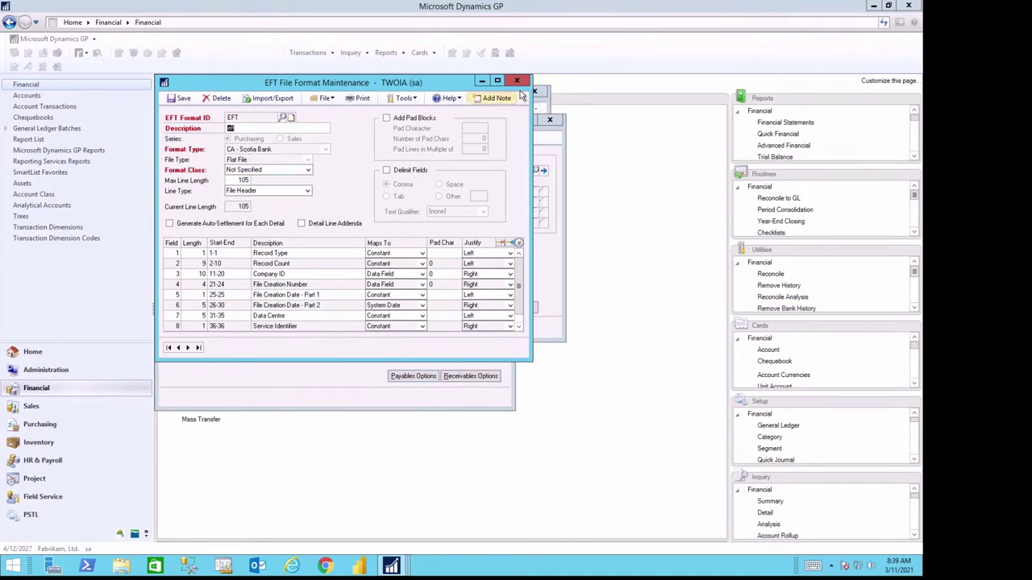
{"action": "left_click", "coordinate": [171, 101]}
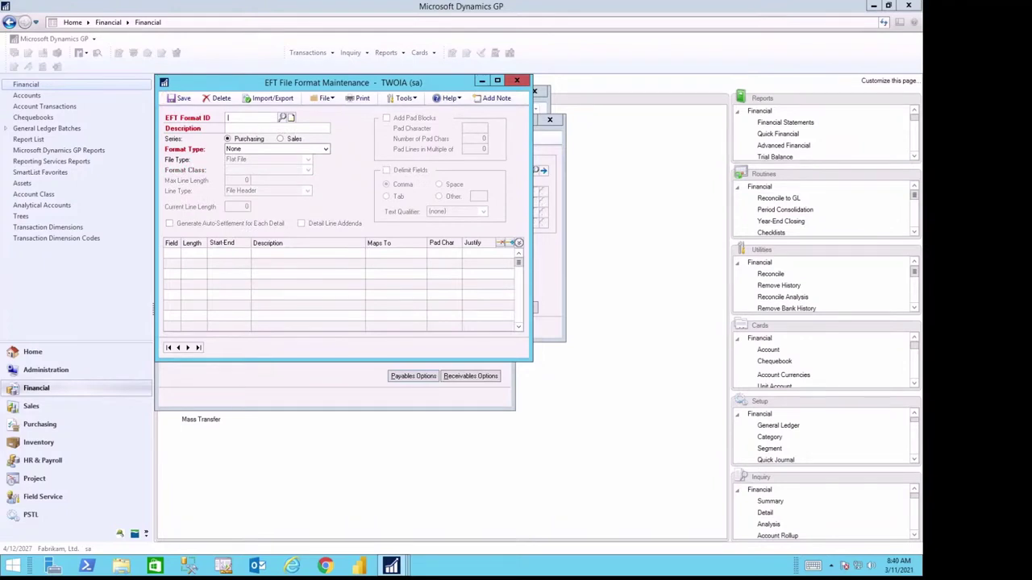
{"action": "type", "text": "OTHER"}
{"action": "left_click", "coordinate": [325, 149]}
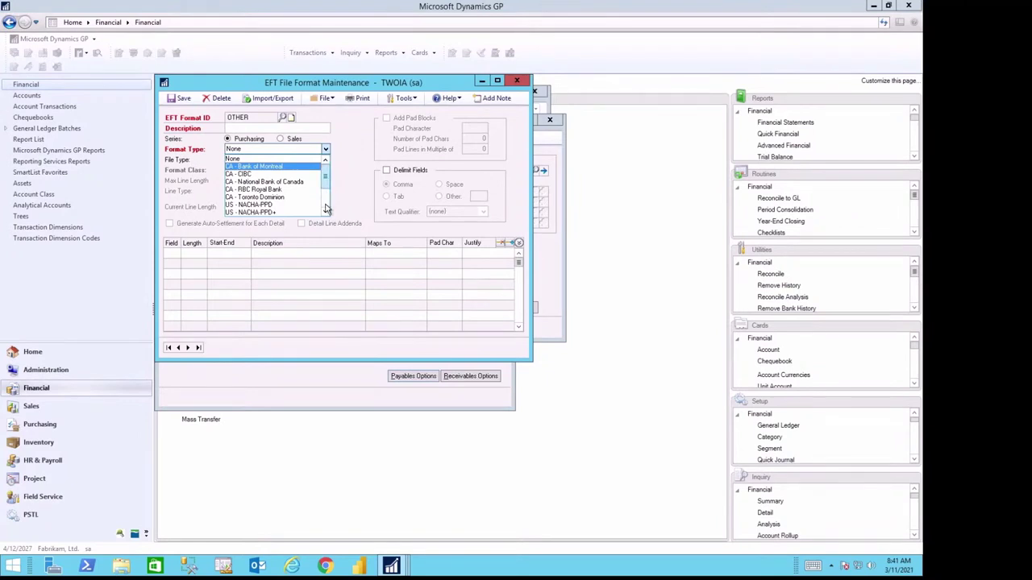
{"action": "scroll", "coordinate": [321, 193], "scroll_direction": "down", "scroll_amount": 2}
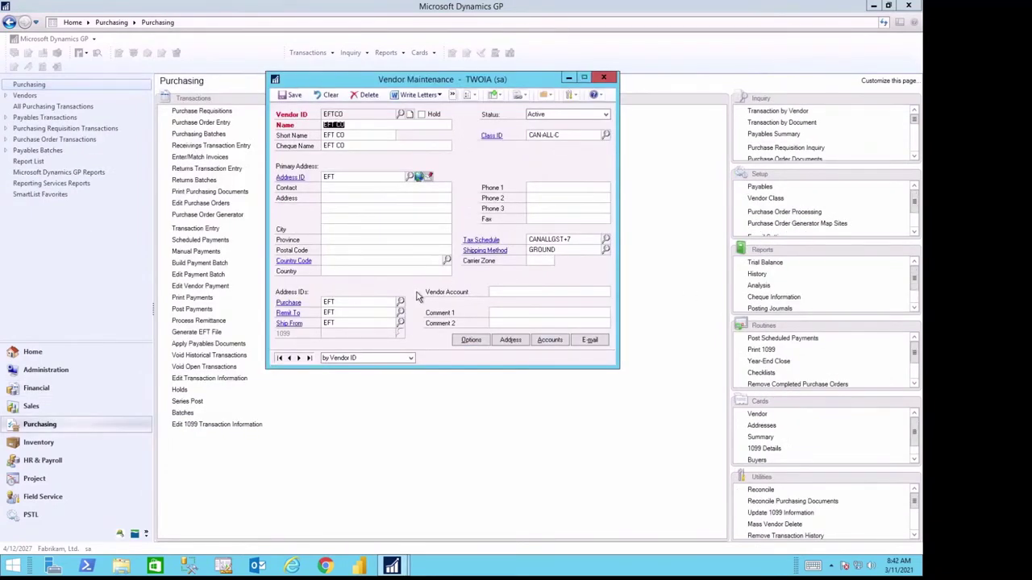
Step: Check vendor EFTCO's address EFT bank name, routing and account numbers
{"action": "left_click", "coordinate": [517, 343]}
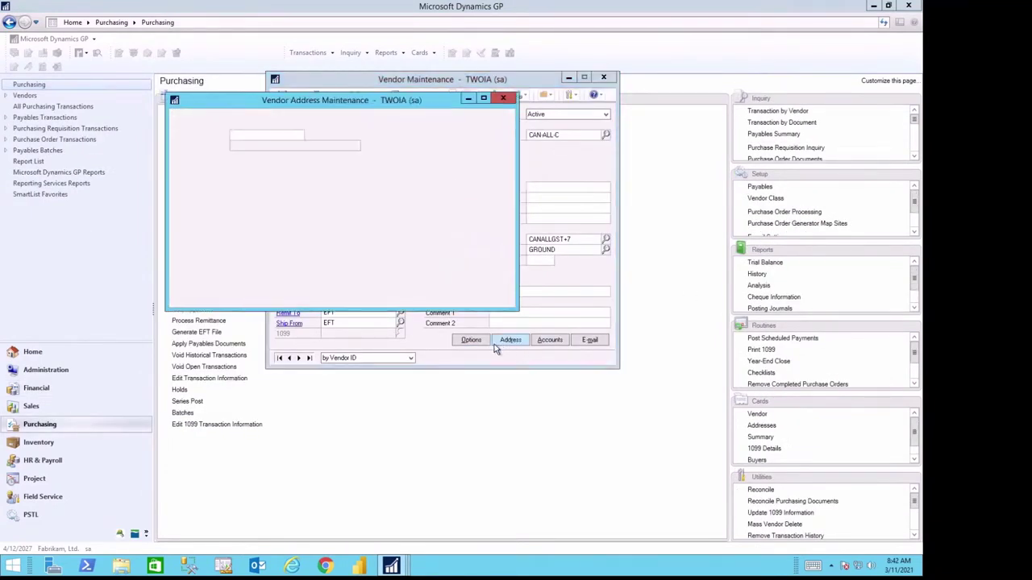
{"action": "left_click", "coordinate": [449, 282]}
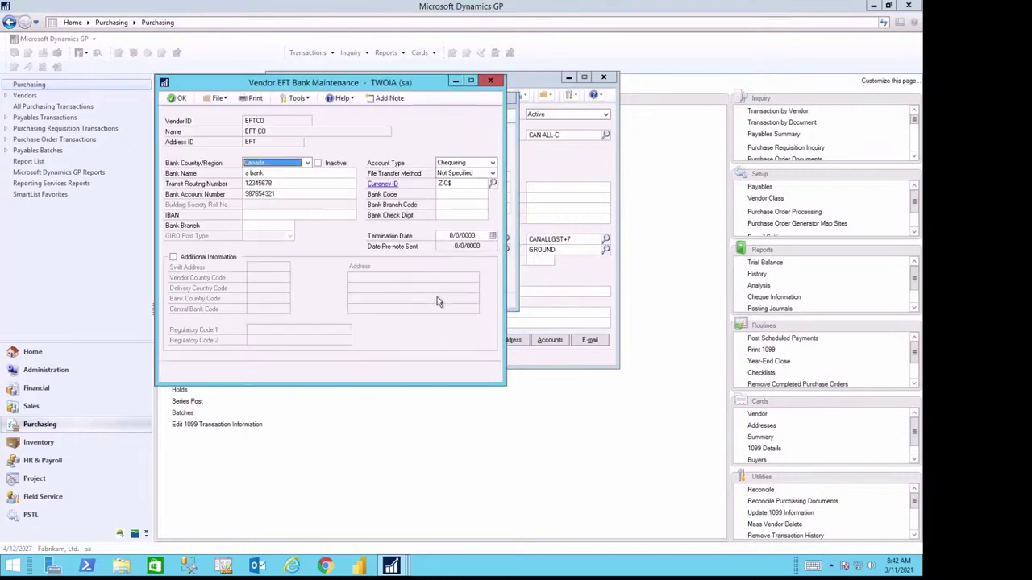
{"action": "left_click", "coordinate": [271, 173]}
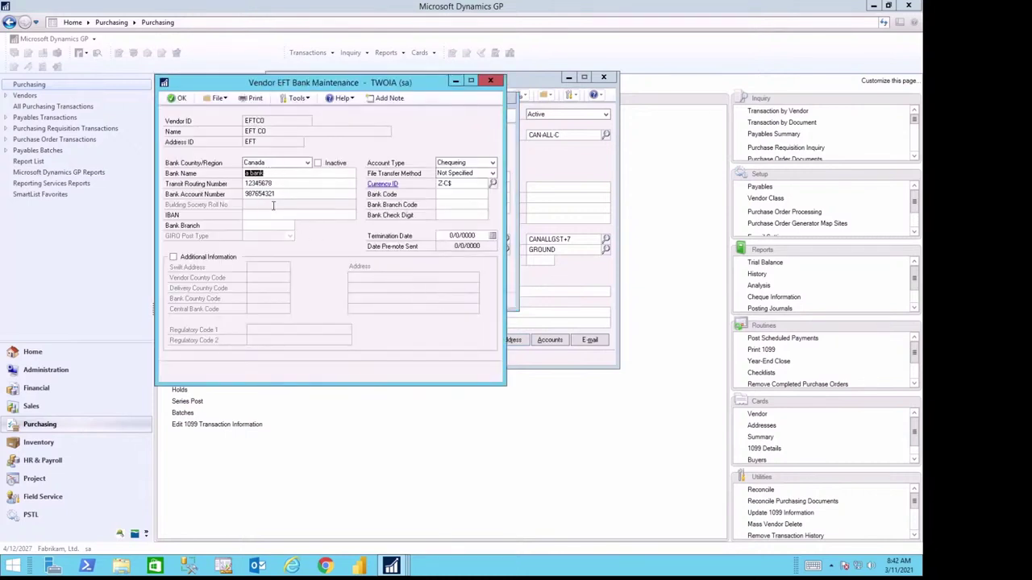
{"action": "key", "text": "Tab"}
{"action": "key", "text": "Tab"}
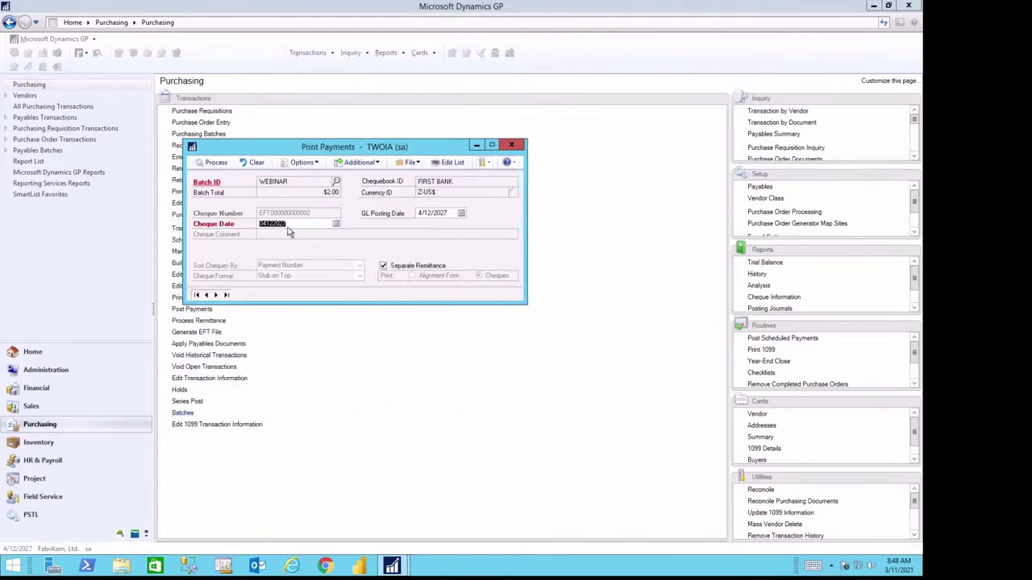
Step: Process remittance forms for the WEBINAR batch, sending the report to screen only
{"action": "left_click", "coordinate": [215, 163]}
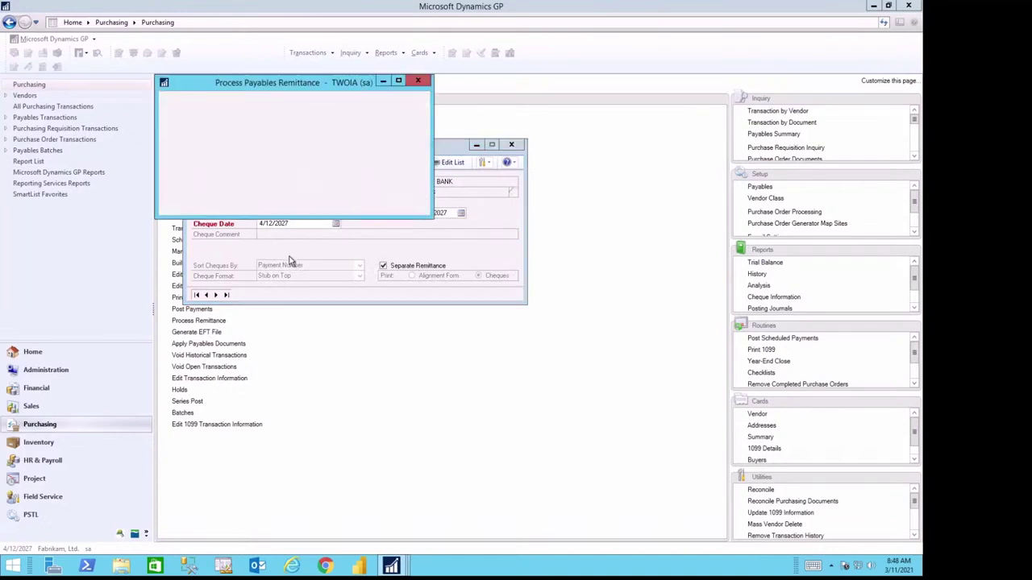
{"action": "left_click", "coordinate": [289, 158]}
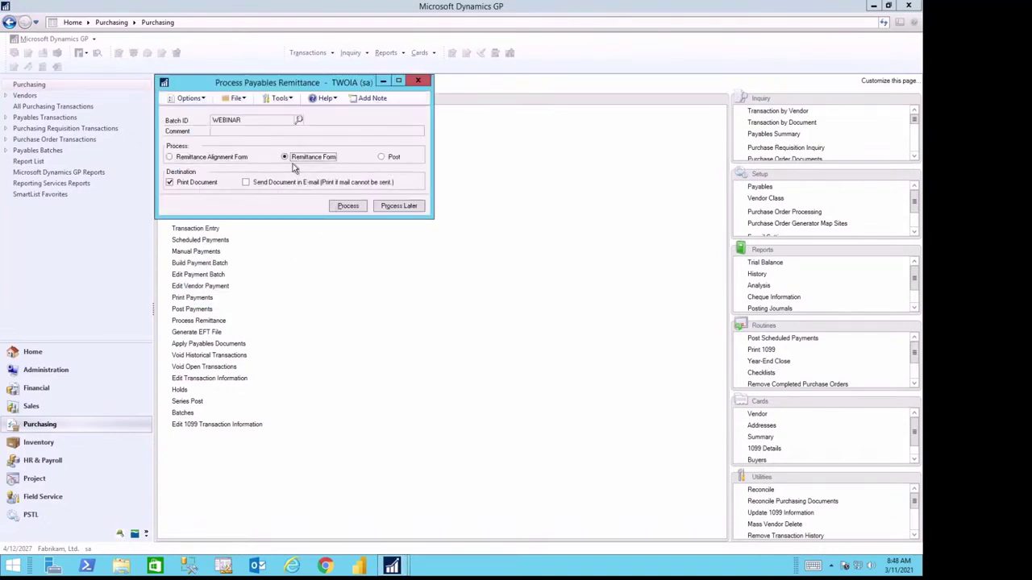
{"action": "left_click", "coordinate": [348, 207]}
{"action": "left_click", "coordinate": [341, 207]}
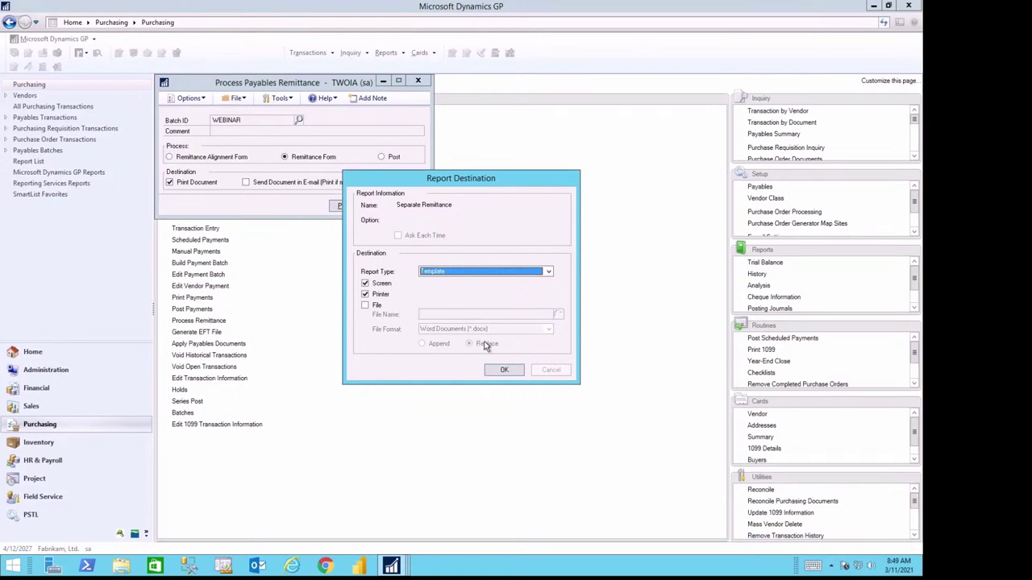
{"action": "left_click", "coordinate": [365, 295]}
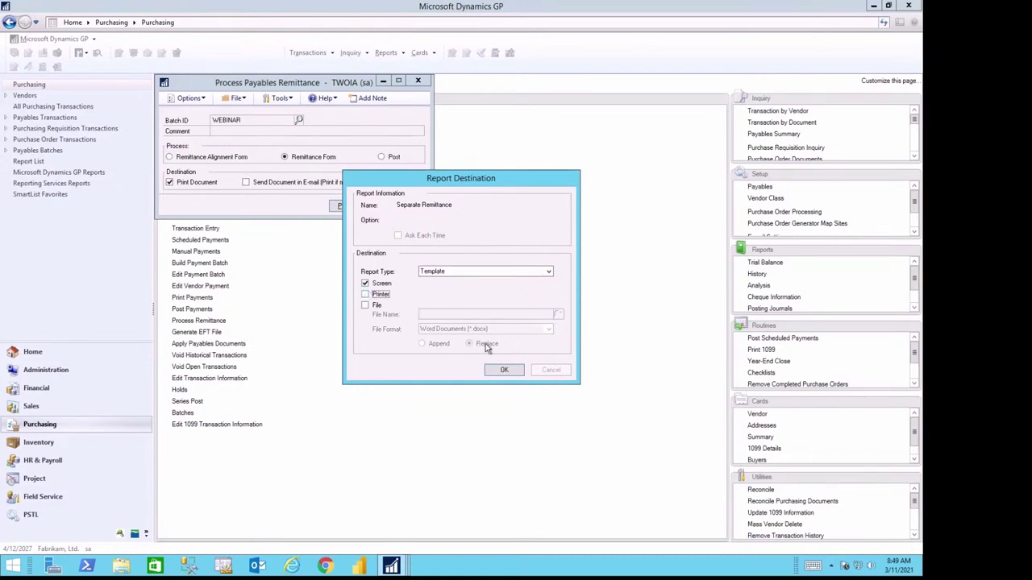
{"action": "left_click", "coordinate": [504, 371]}
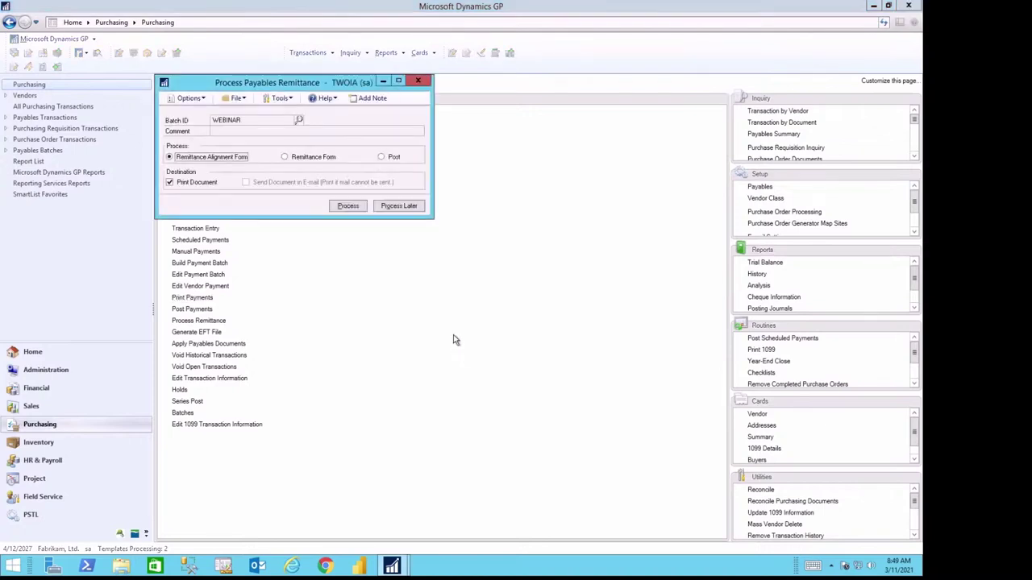
Step: Post the WEBINAR payment batch, skipping the cheque posting journal and EFT Payment Register reports
{"action": "left_click", "coordinate": [383, 159]}
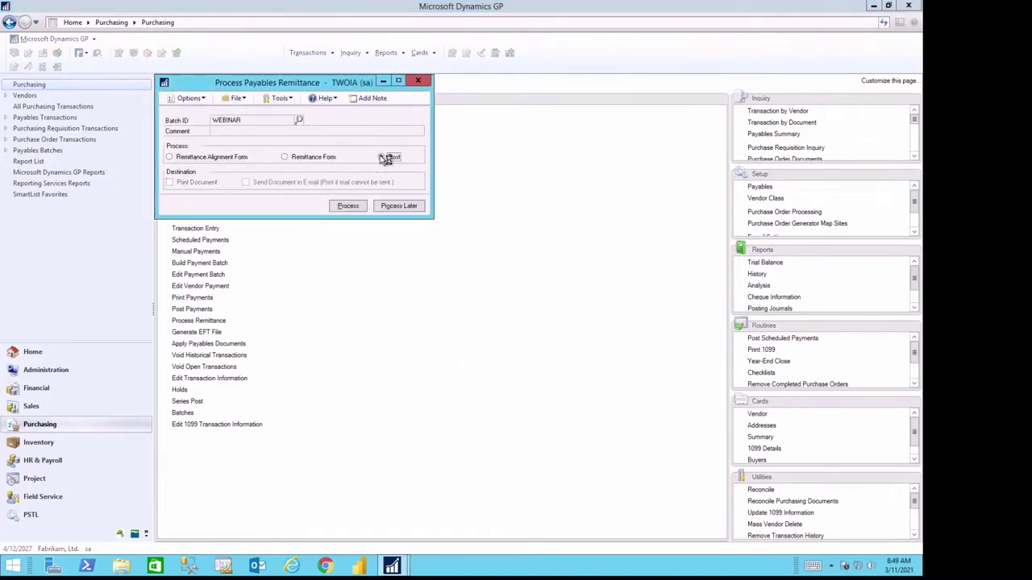
{"action": "left_click", "coordinate": [349, 207]}
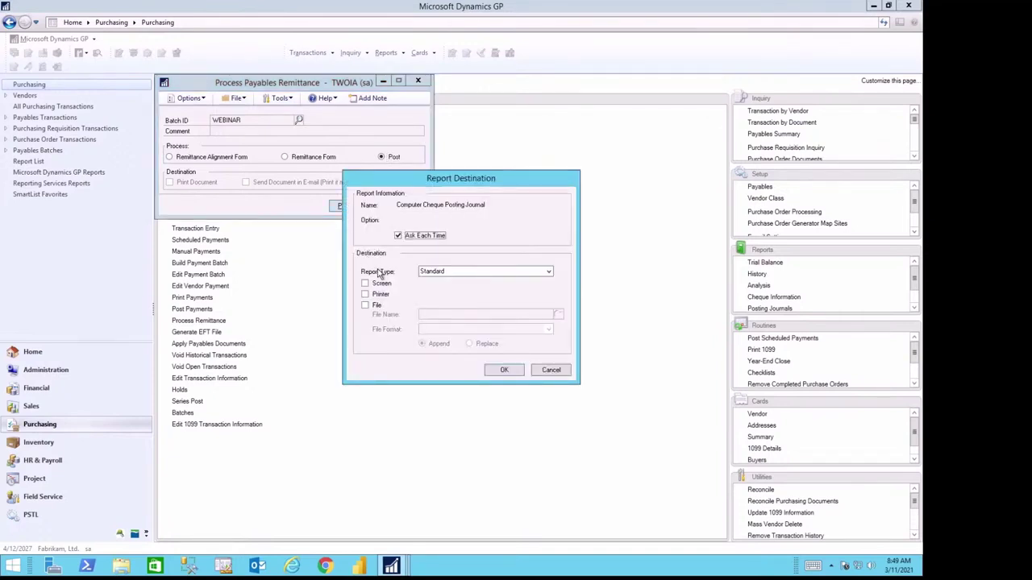
{"action": "left_click", "coordinate": [541, 370]}
{"action": "left_click", "coordinate": [541, 370]}
{"action": "left_click", "coordinate": [541, 370]}
{"action": "left_click", "coordinate": [540, 370]}
{"action": "left_click", "coordinate": [548, 370]}
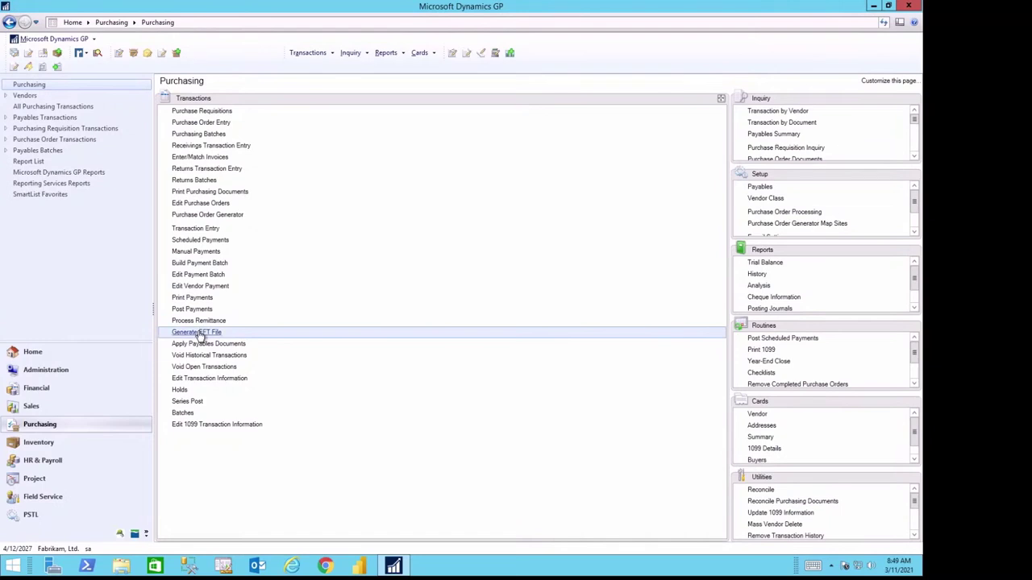
Step: Generate the EFT file for the WEBINAR batch using the FIRST BANK chequebook
{"action": "left_click", "coordinate": [199, 332]}
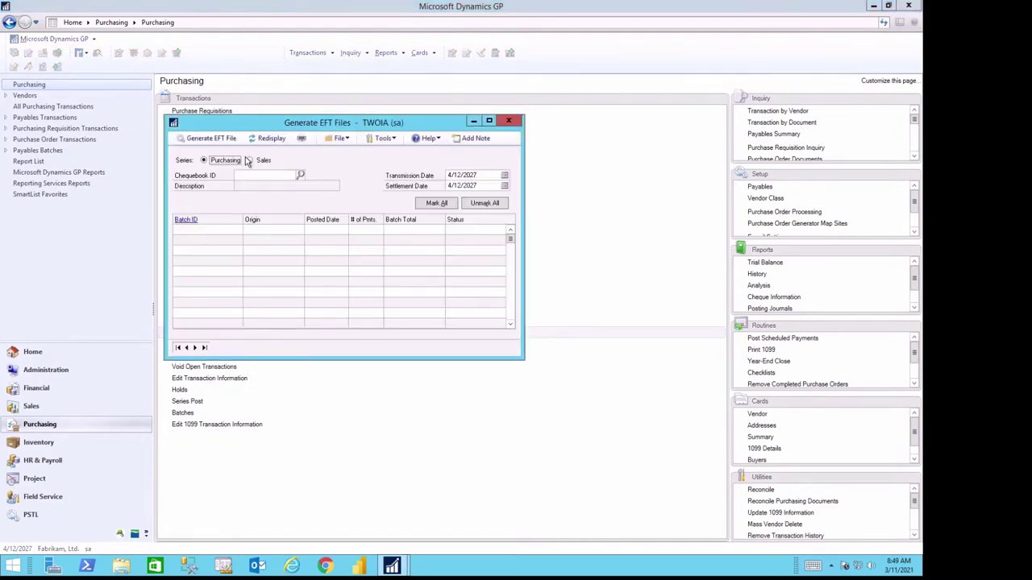
{"action": "left_click", "coordinate": [300, 176]}
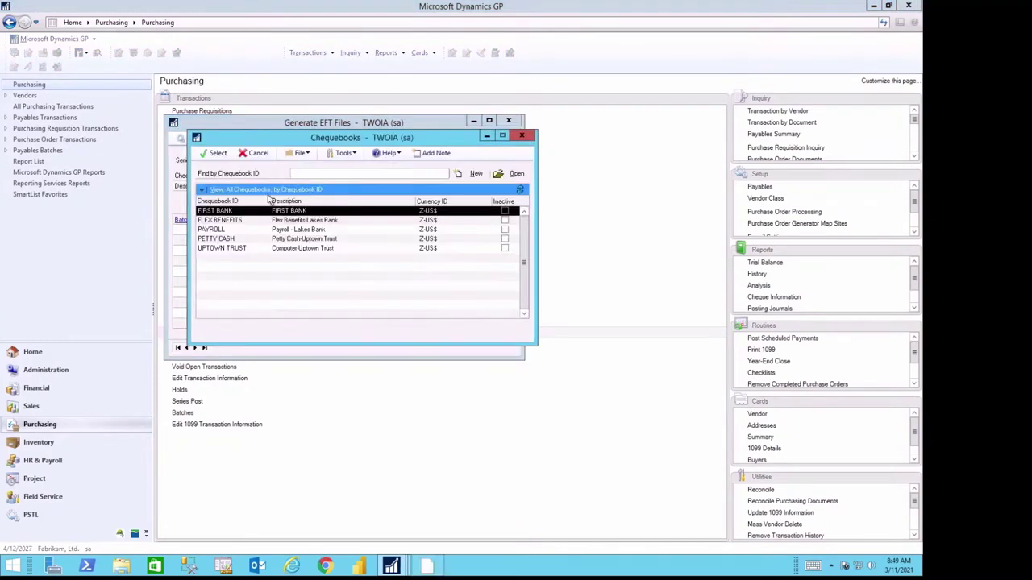
{"action": "double_click", "coordinate": [217, 212]}
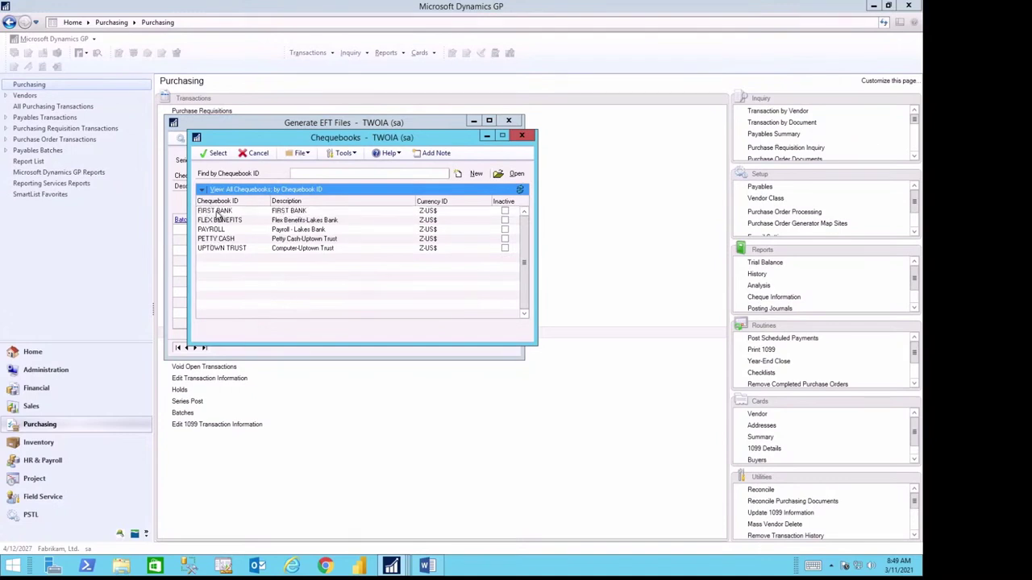
{"action": "left_click", "coordinate": [179, 230]}
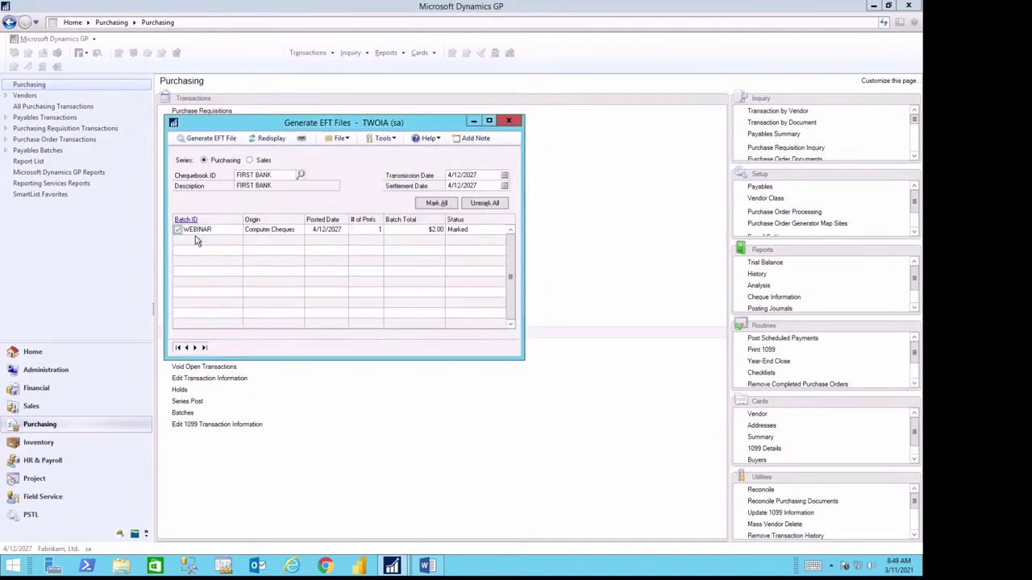
{"action": "left_click", "coordinate": [195, 141]}
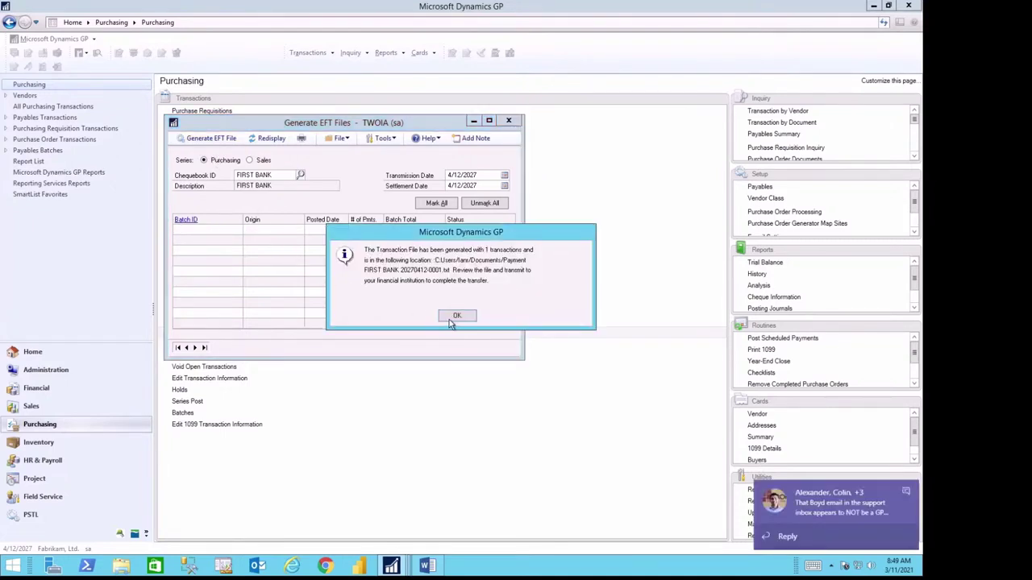